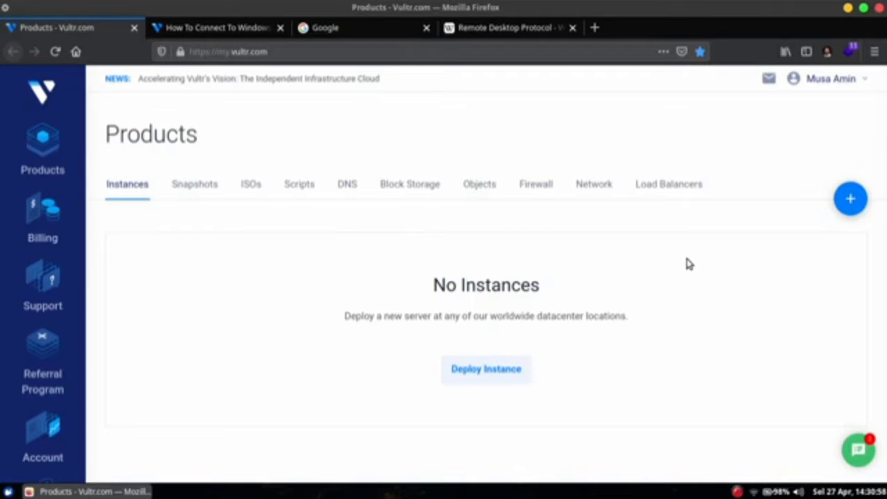
- Switch from the empty Vultr instances list to the Google search tab
{"action": "left_click", "coordinate": [377, 29]}
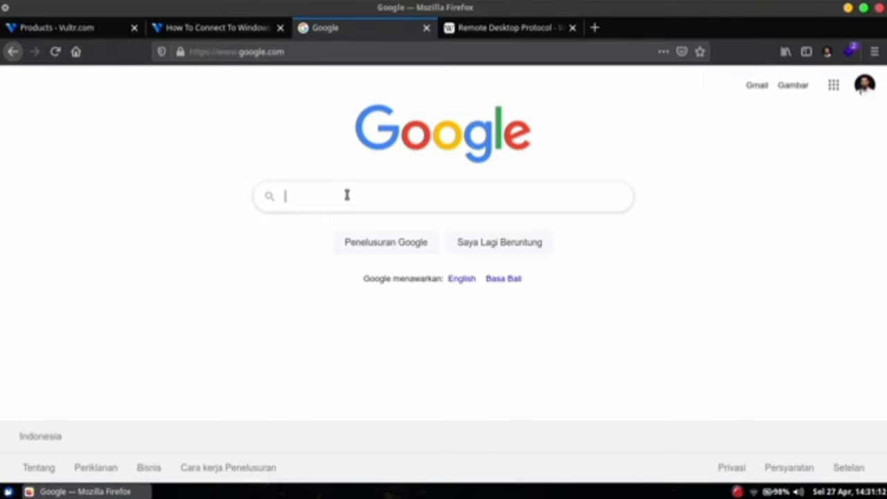
- Search Google for 'jual rdp', refine it to 'jual rdp windows', and open the Remote Desktop Protocol Wikipedia tab
{"action": "type", "text": "jual rdp"}
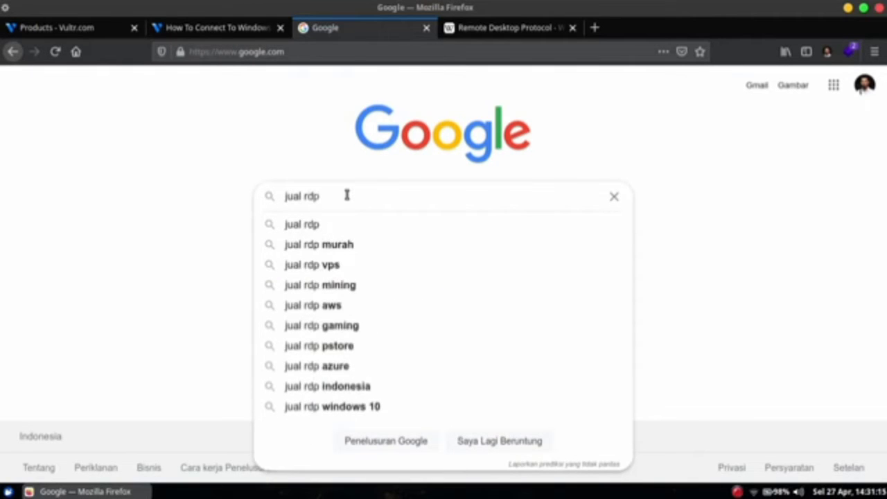
{"action": "key", "text": "Return"}
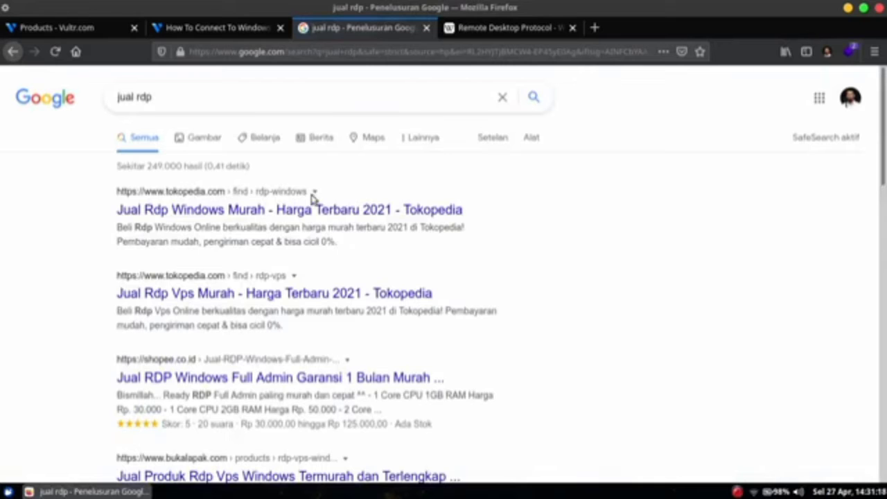
{"action": "left_click", "coordinate": [284, 101]}
{"action": "type", "text": "wi"}
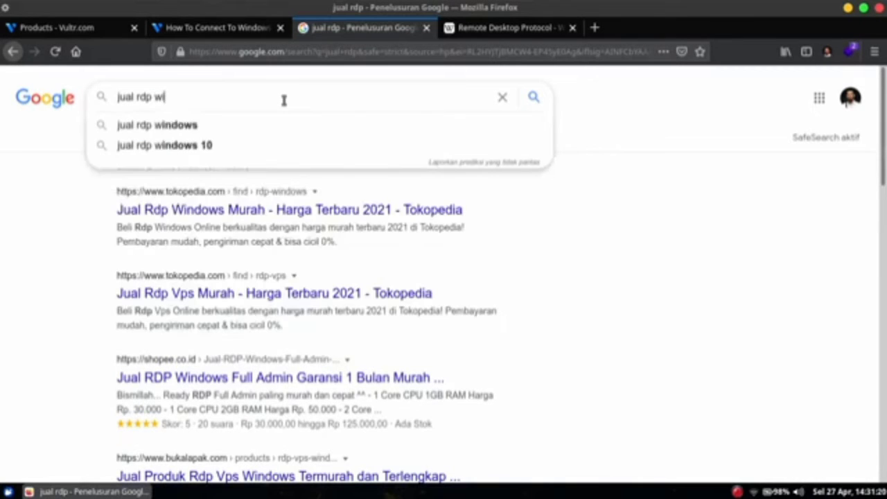
{"action": "type", "text": "ndows"}
{"action": "key", "text": "Return"}
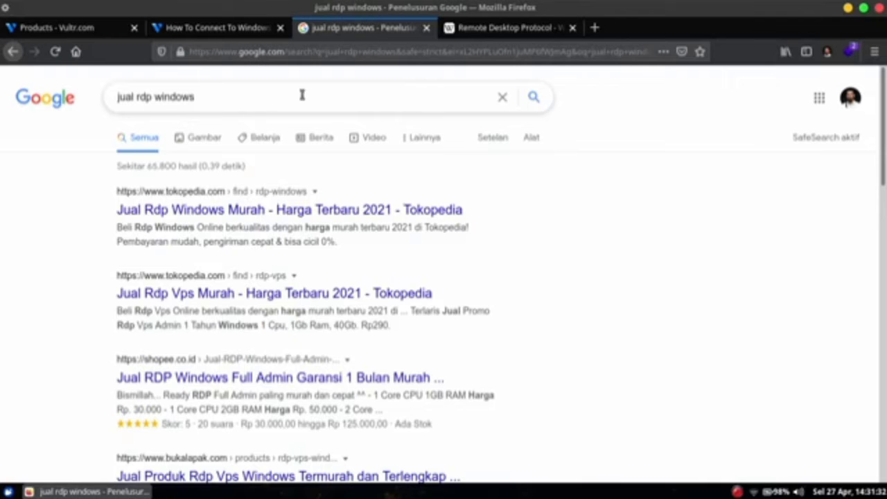
{"action": "left_click", "coordinate": [480, 32]}
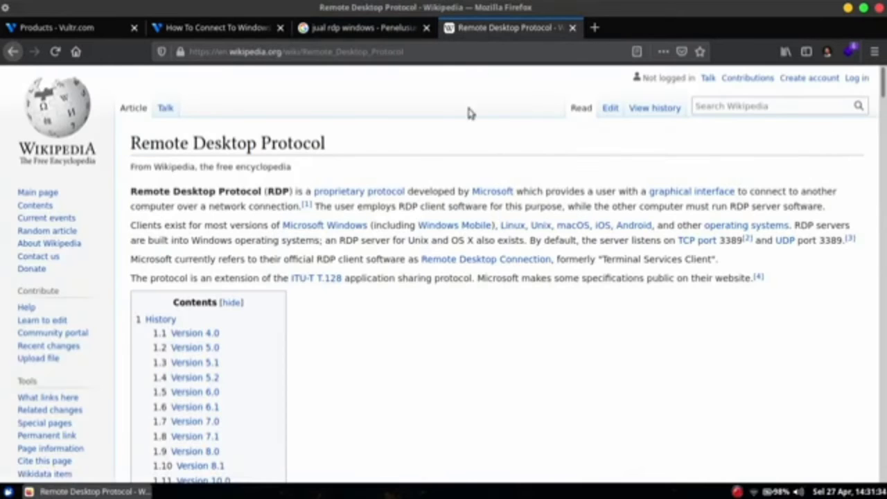
- Highlight 'RDP' in the Wikipedia intro, then go back to the Vultr Products tab
{"action": "left_click_drag", "start_coordinate": [289, 192], "coordinate": [236, 194]}
{"action": "left_click", "coordinate": [236, 194]}
{"action": "left_click", "coordinate": [99, 31]}
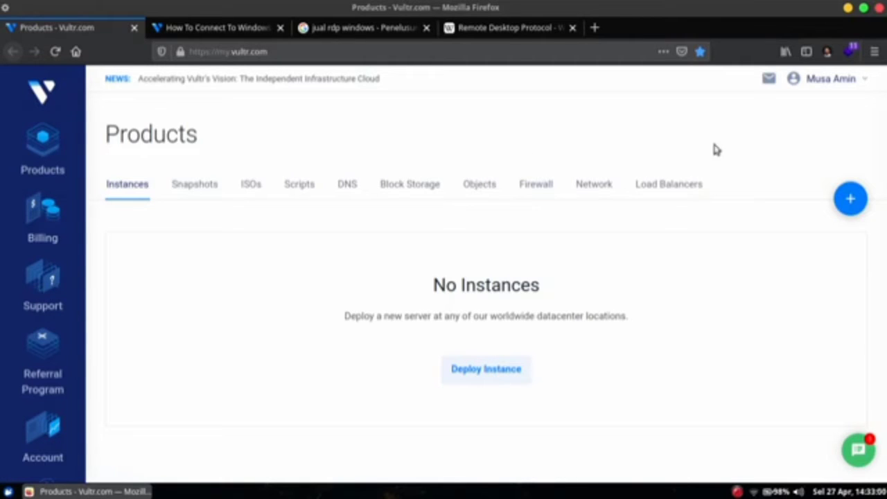
- Start deploying a new server with Singapore as its location
{"action": "left_click", "coordinate": [849, 198]}
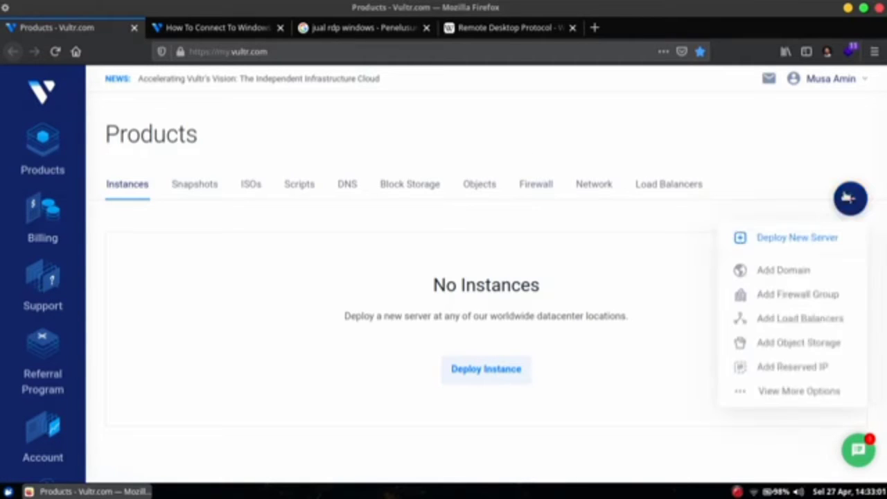
{"action": "left_click", "coordinate": [798, 238]}
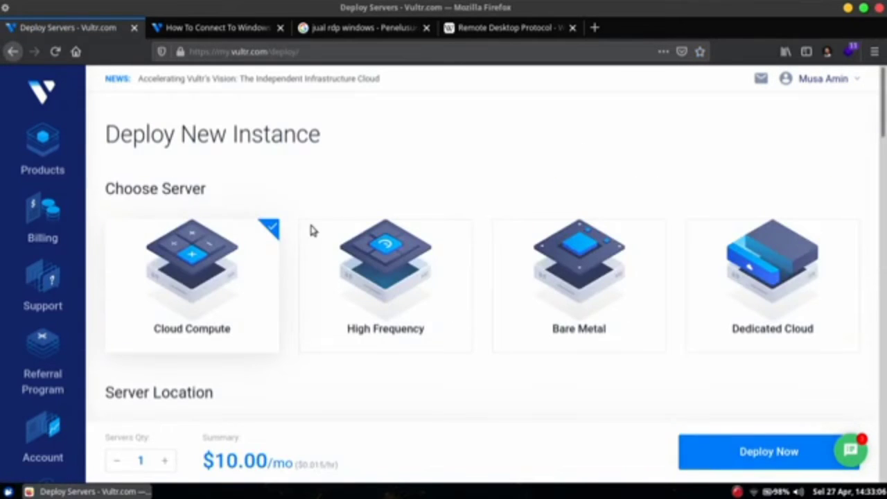
{"action": "scroll", "coordinate": [271, 252], "scroll_direction": "down", "scroll_amount": 1}
{"action": "scroll", "coordinate": [271, 252], "scroll_direction": "down", "scroll_amount": 4}
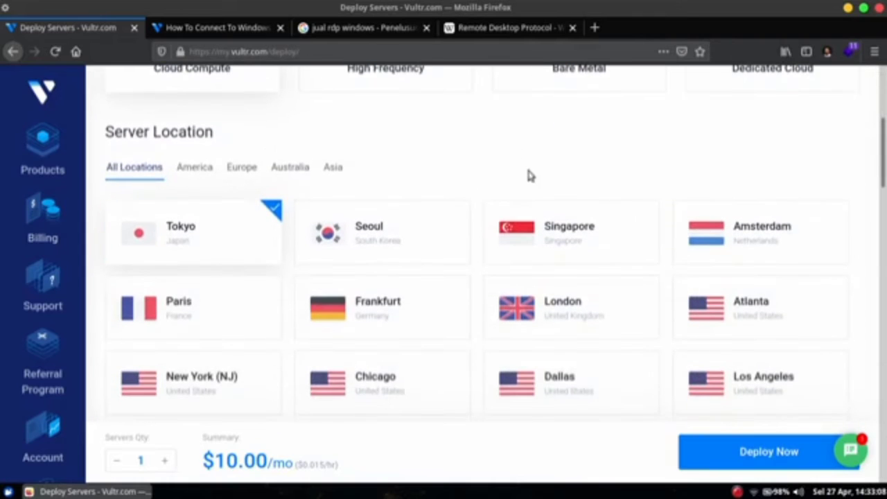
{"action": "left_click", "coordinate": [551, 221]}
{"action": "scroll", "coordinate": [531, 168], "scroll_direction": "down", "scroll_amount": 5}
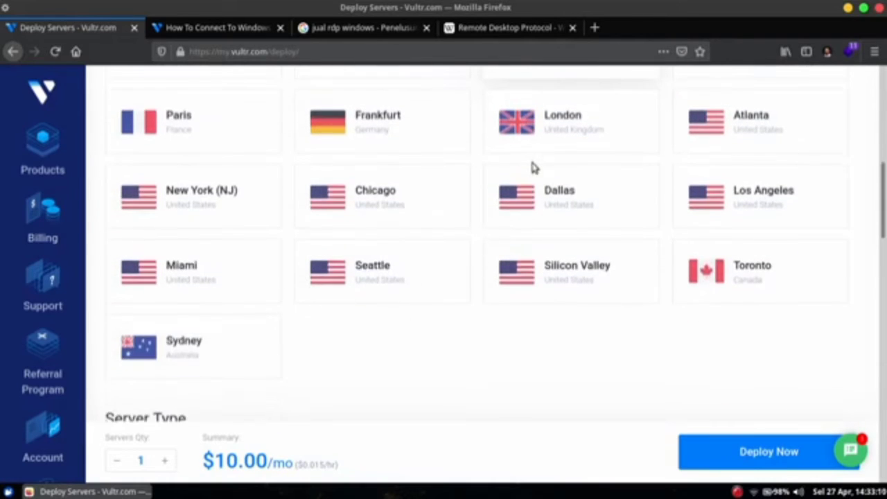
{"action": "scroll", "coordinate": [534, 168], "scroll_direction": "down", "scroll_amount": 3}
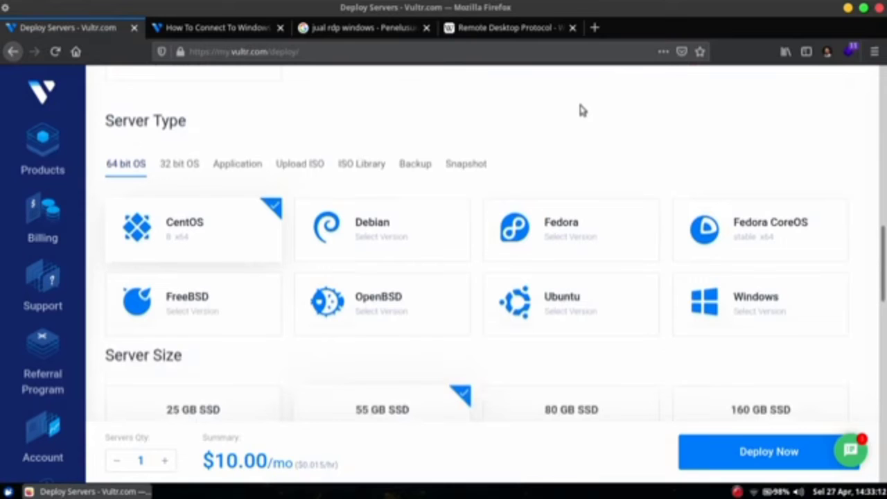
- Choose Windows 2019 x64 as the OS, keeping the 55 GB SSD $20/mo plan
{"action": "left_click", "coordinate": [725, 301]}
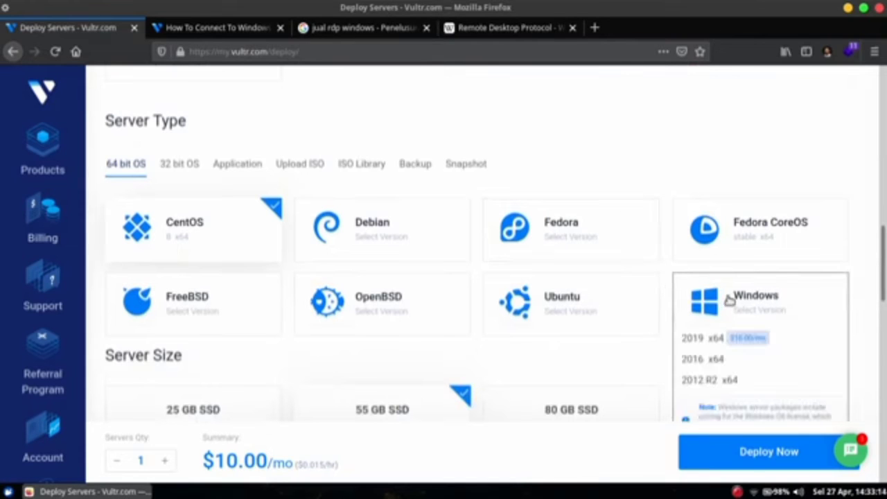
{"action": "scroll", "coordinate": [770, 277], "scroll_direction": "down", "scroll_amount": 2}
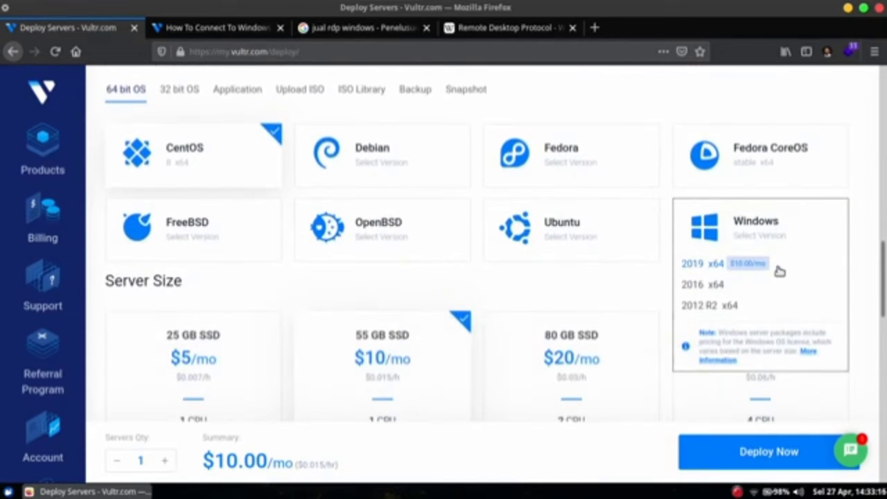
{"action": "left_click", "coordinate": [702, 265]}
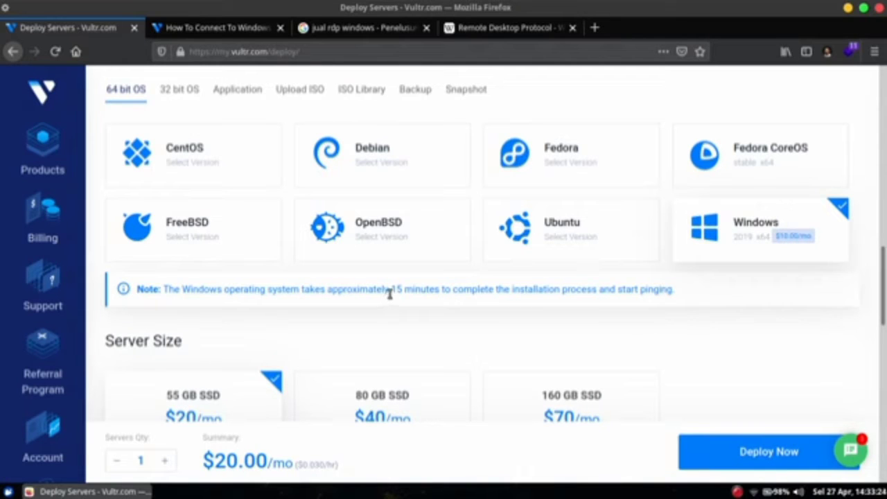
{"action": "left_click_drag", "start_coordinate": [391, 294], "coordinate": [408, 295]}
{"action": "left_click", "coordinate": [410, 296]}
{"action": "scroll", "coordinate": [687, 253], "scroll_direction": "down", "scroll_amount": 3}
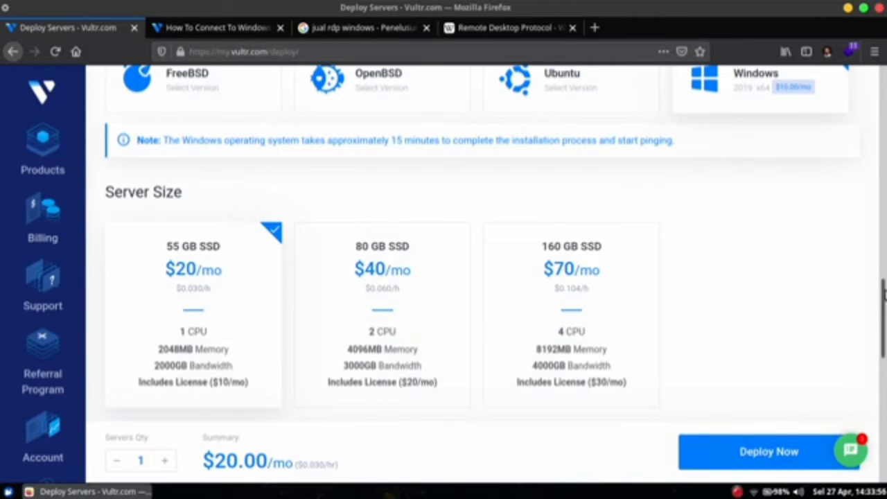
{"action": "left_click_drag", "start_coordinate": [884, 298], "coordinate": [885, 425]}
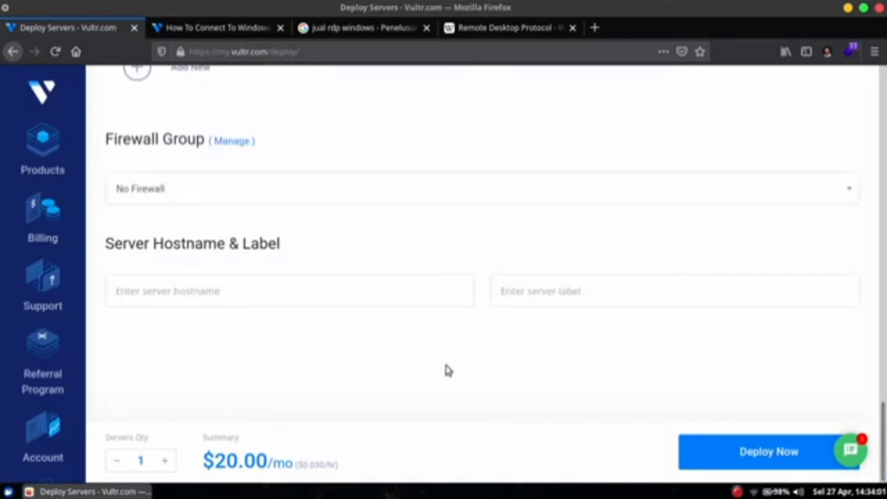
- Set the server hostname to 'windows' and deploy it
{"action": "left_click", "coordinate": [398, 295]}
{"action": "type", "text": "w"}
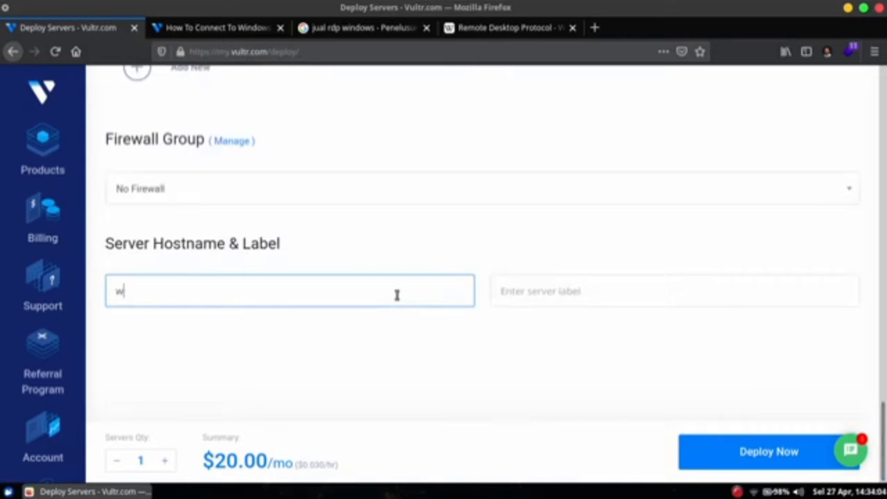
{"action": "type", "text": "indows"}
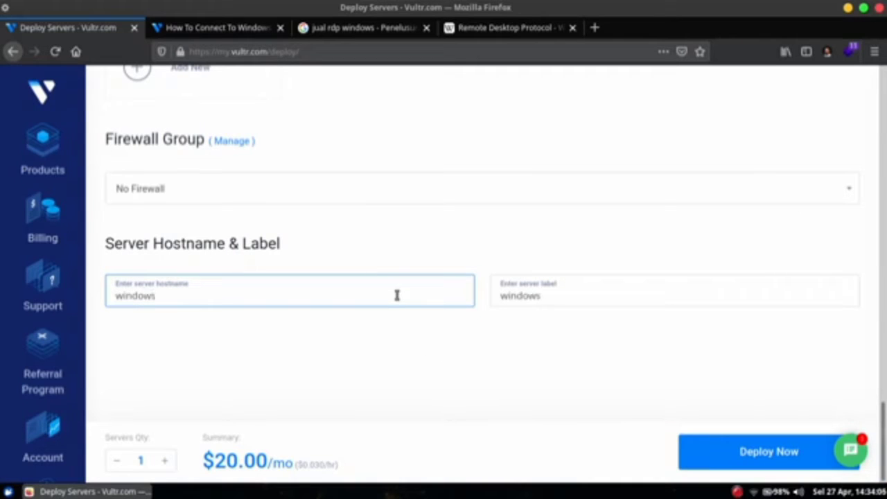
{"action": "left_click", "coordinate": [404, 334]}
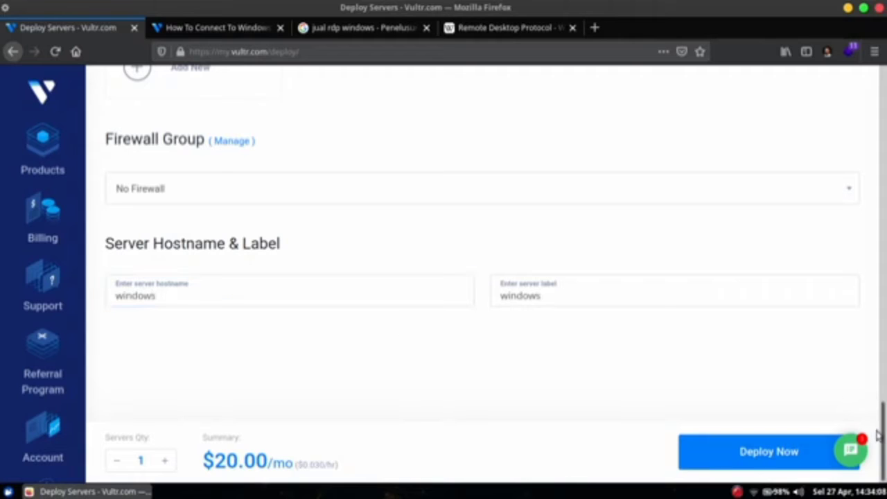
{"action": "left_click", "coordinate": [722, 451]}
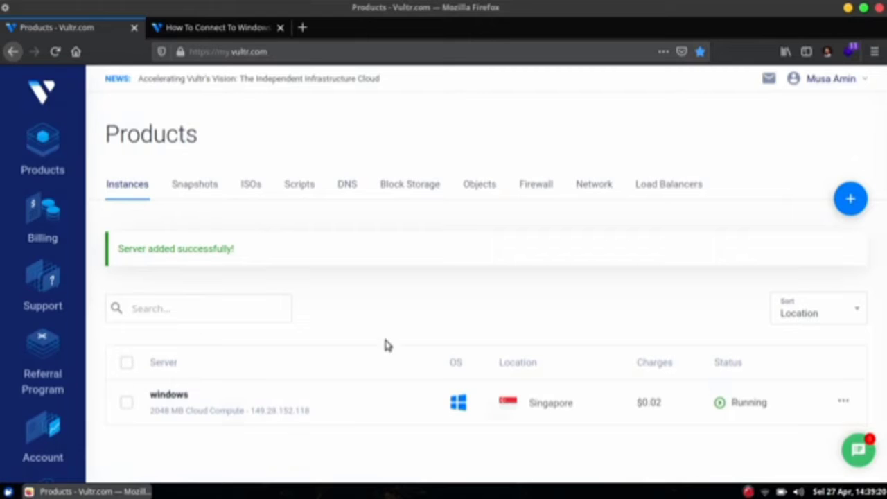
- Open the 'windows' server's Overview, review its specs, and launch its web console
{"action": "left_click", "coordinate": [183, 401]}
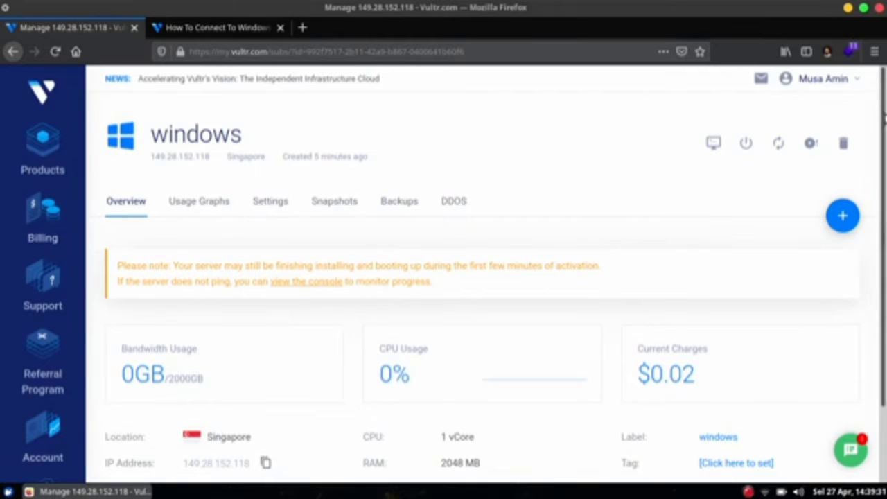
{"action": "mouse_move", "coordinate": [884, 119]}
{"action": "left_mouse_down"}
{"action": "mouse_move", "coordinate": [885, 177]}
{"action": "mouse_move", "coordinate": [885, 132]}
{"action": "left_mouse_up"}
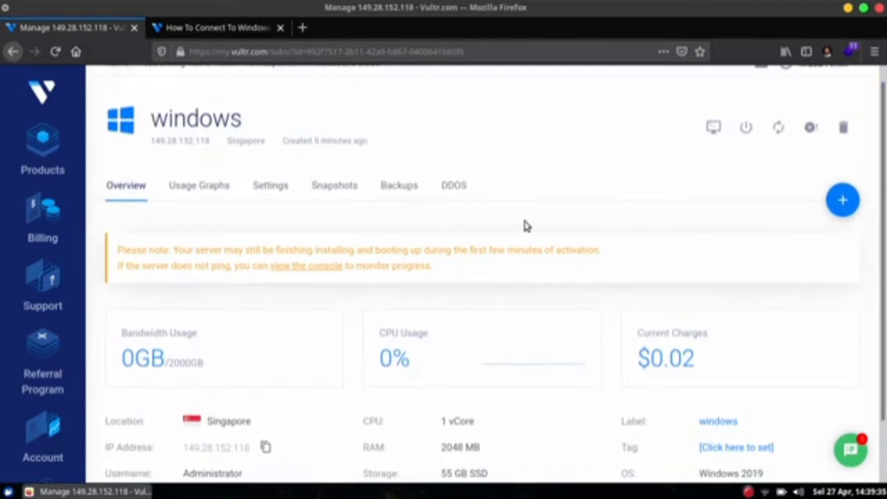
{"action": "left_click_drag", "start_coordinate": [886, 286], "coordinate": [885, 361]}
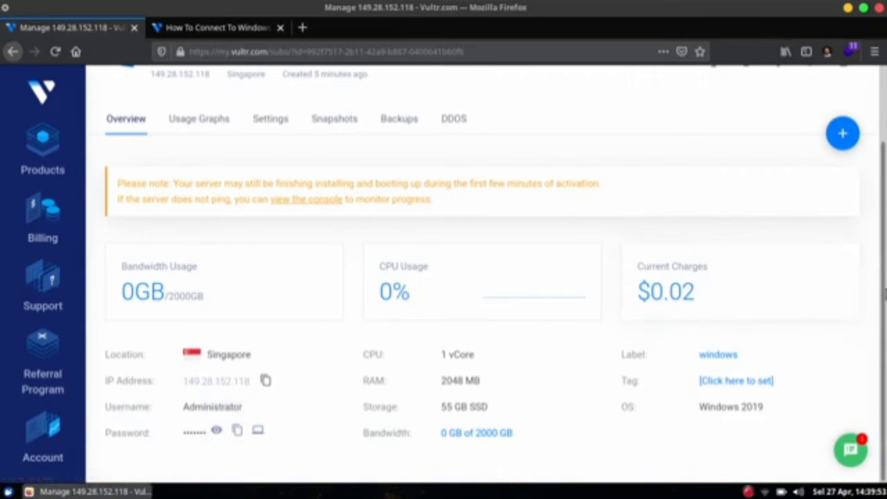
{"action": "left_click_drag", "start_coordinate": [884, 312], "coordinate": [884, 267]}
{"action": "scroll", "coordinate": [884, 267], "scroll_direction": "up", "scroll_amount": 1}
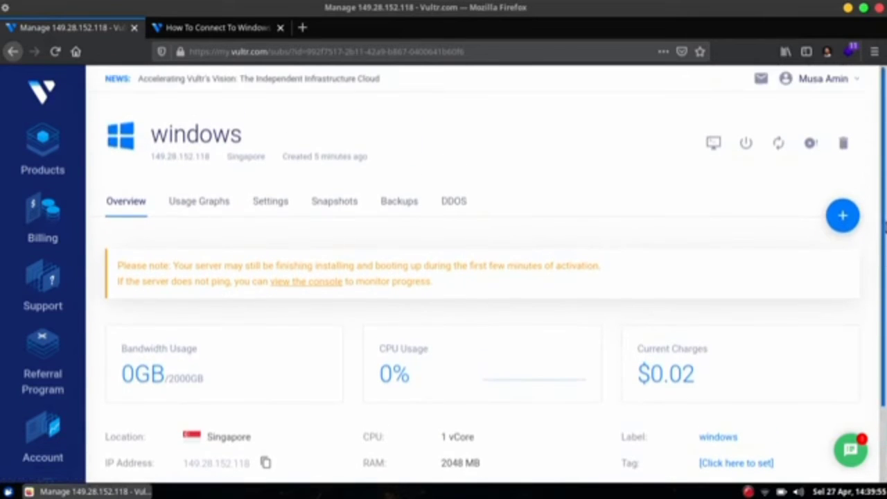
{"action": "left_click", "coordinate": [713, 144]}
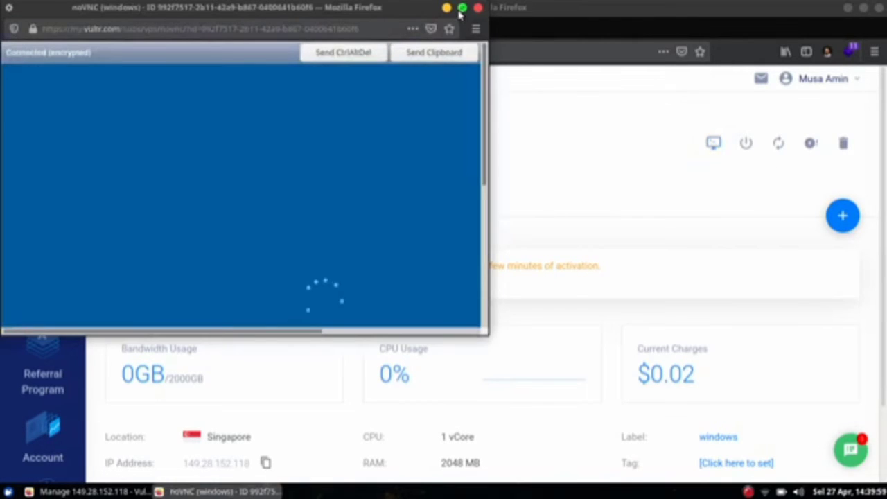
- Maximize the noVNC console window and wait for Windows to reach its desktop
{"action": "left_click", "coordinate": [461, 8]}
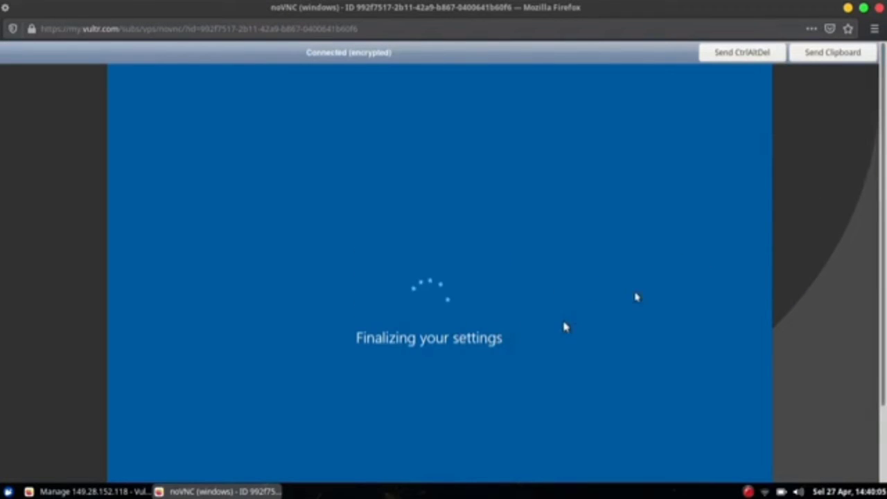
{"action": "left_click_drag", "start_coordinate": [885, 129], "coordinate": [886, 150]}
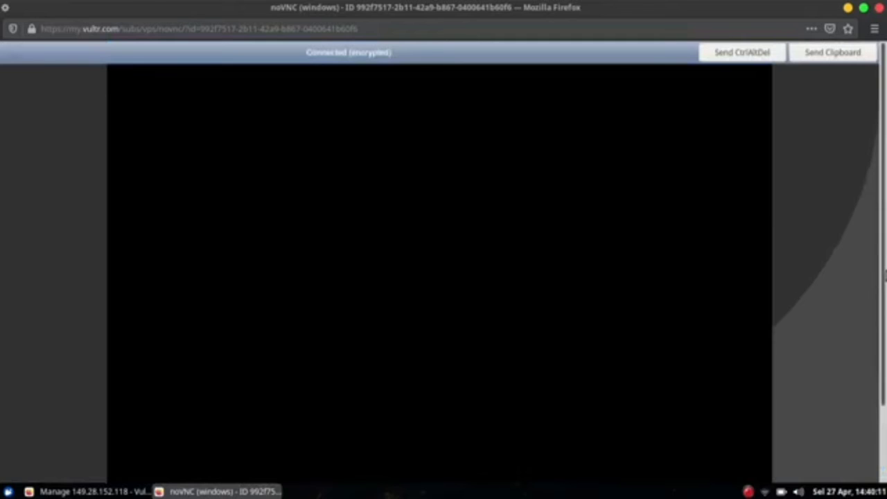
{"action": "left_click_drag", "start_coordinate": [885, 239], "coordinate": [885, 219]}
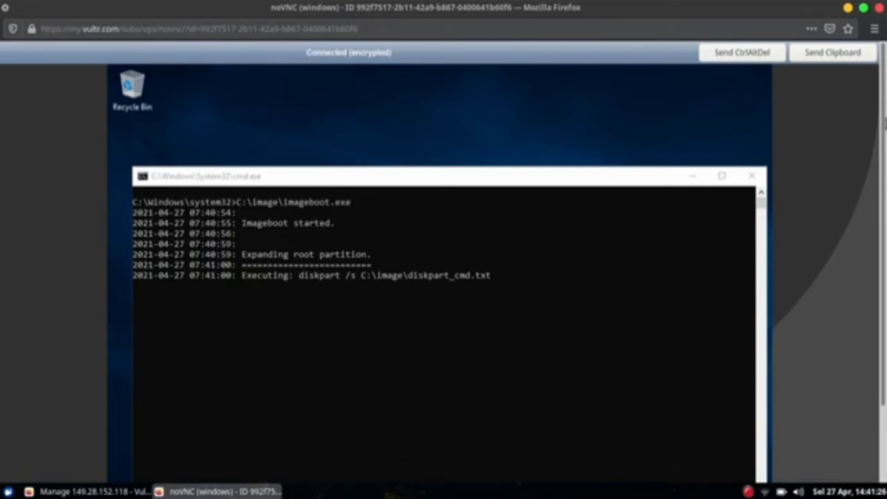
- Tick 'Don't show this message again' on Server Manager's Windows Admin Center prompt
{"action": "left_click_drag", "start_coordinate": [886, 124], "coordinate": [886, 96]}
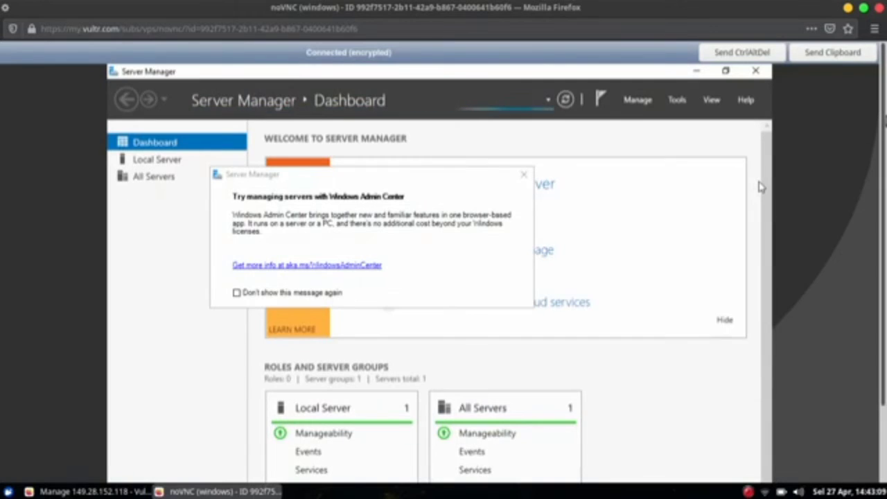
{"action": "scroll", "coordinate": [761, 186], "scroll_direction": "down", "scroll_amount": 2}
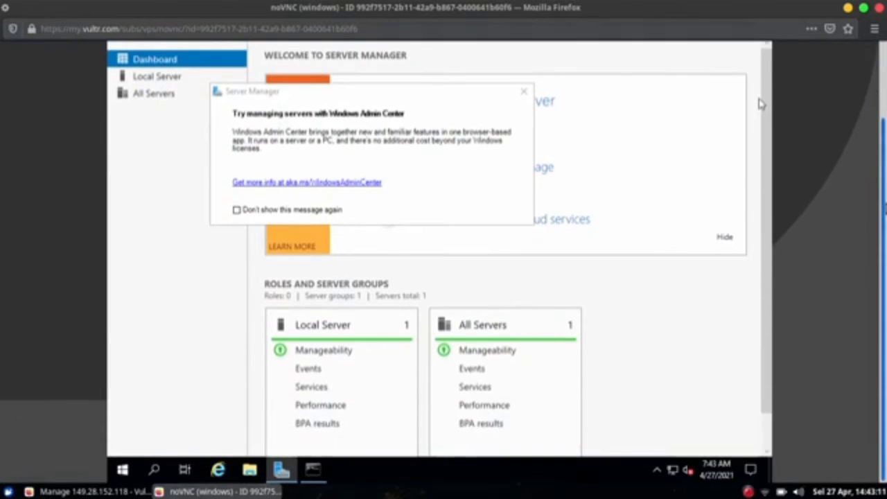
{"action": "scroll", "coordinate": [761, 104], "scroll_direction": "up", "scroll_amount": 2}
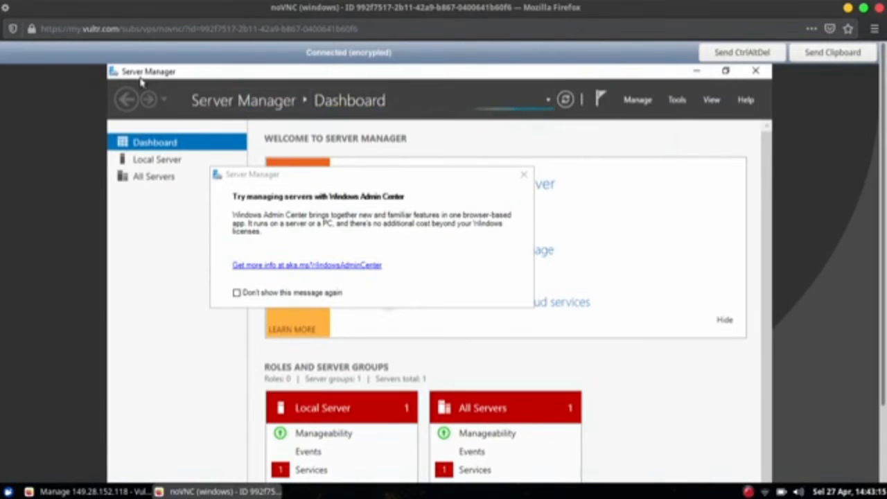
{"action": "left_click", "coordinate": [280, 295]}
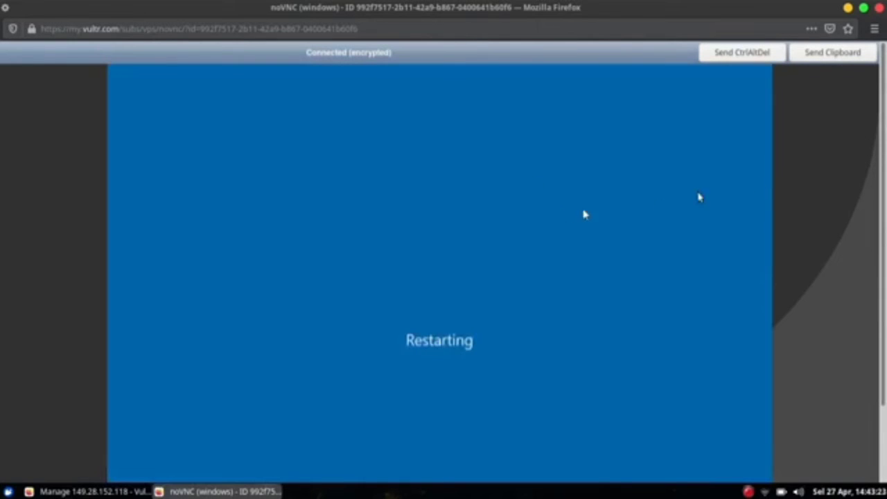
- Send Ctrl+Alt+Del to the restarted server to reach the Administrator sign-in screen
{"action": "scroll", "coordinate": [870, 153], "scroll_direction": "down", "scroll_amount": 2}
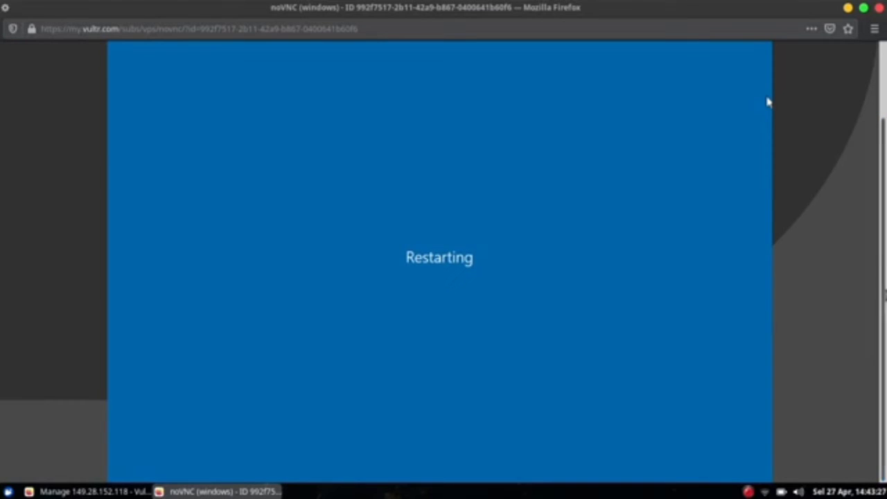
{"action": "scroll", "coordinate": [767, 111], "scroll_direction": "up", "scroll_amount": 2}
{"action": "scroll", "coordinate": [768, 185], "scroll_direction": "down", "scroll_amount": 2}
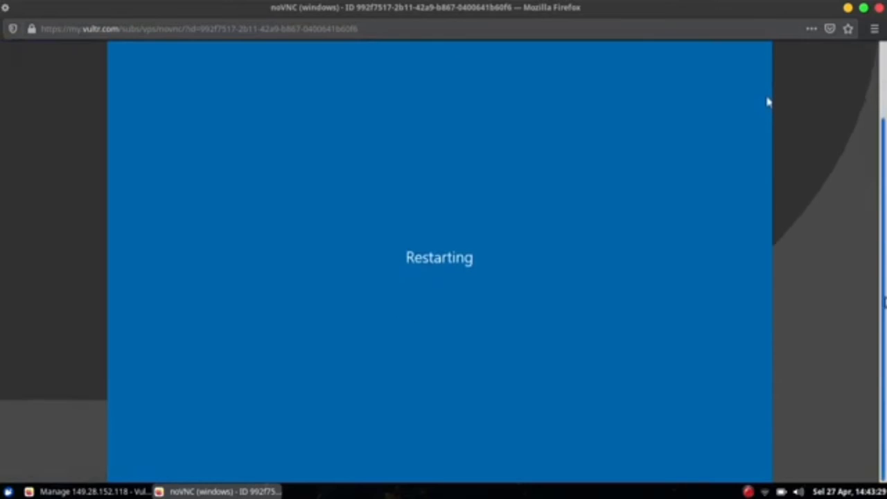
{"action": "scroll", "coordinate": [768, 173], "scroll_direction": "up", "scroll_amount": 2}
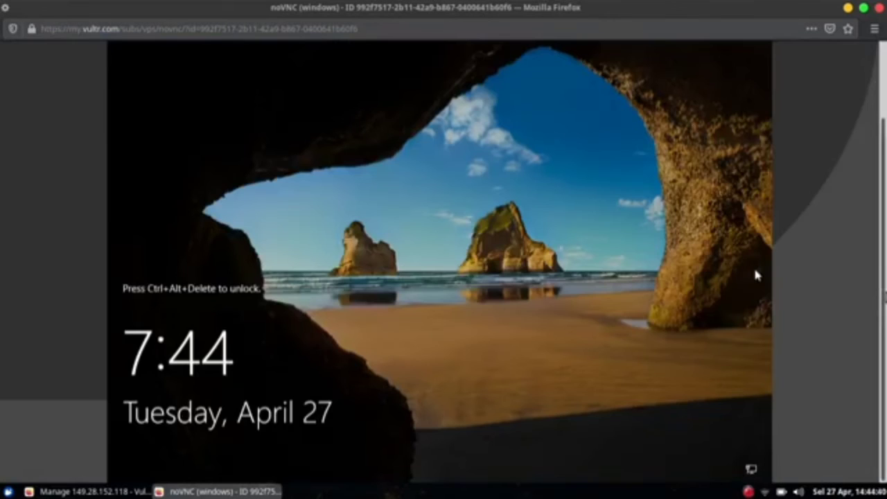
{"action": "scroll", "coordinate": [756, 275], "scroll_direction": "up", "scroll_amount": 2}
{"action": "scroll", "coordinate": [755, 359], "scroll_direction": "down", "scroll_amount": 2}
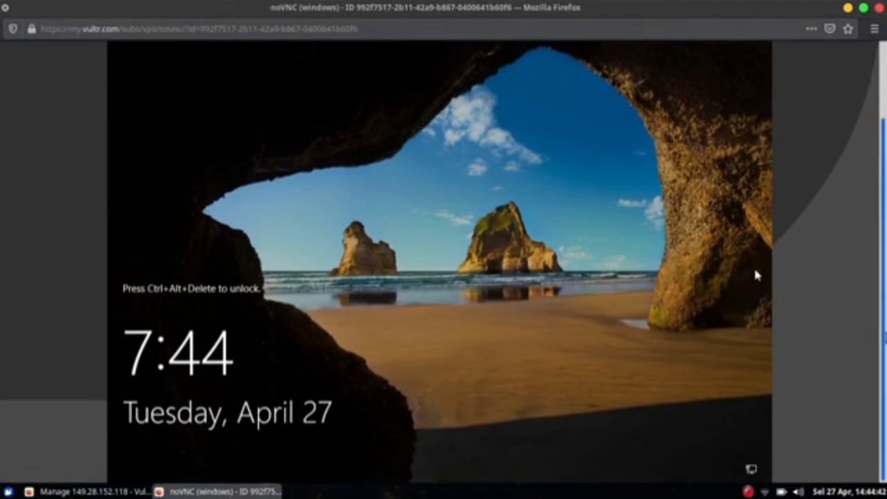
{"action": "scroll", "coordinate": [756, 275], "scroll_direction": "up", "scroll_amount": 2}
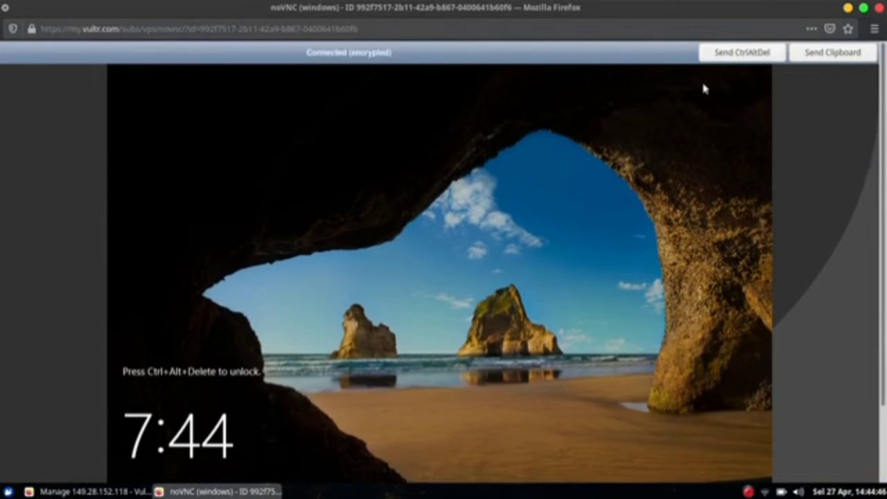
{"action": "left_click", "coordinate": [740, 56]}
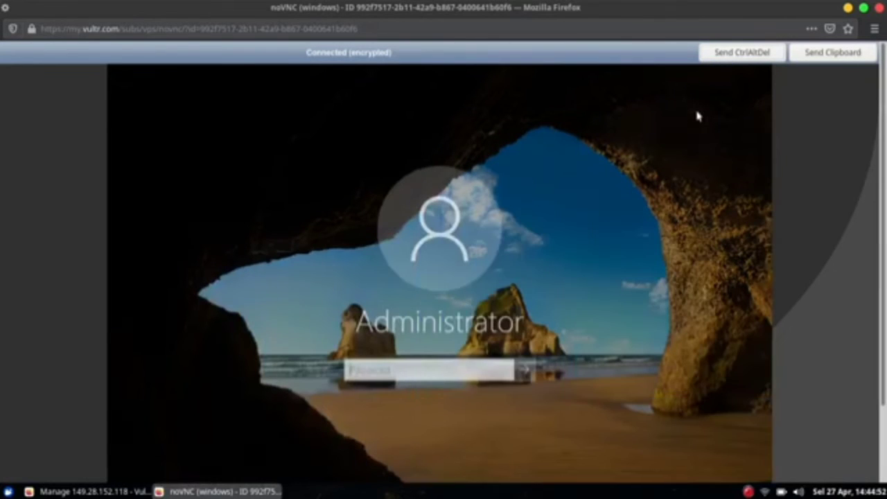
- Switch to the Vultr server page and scroll to its Password row
{"action": "scroll", "coordinate": [595, 407], "scroll_direction": "down", "scroll_amount": 3}
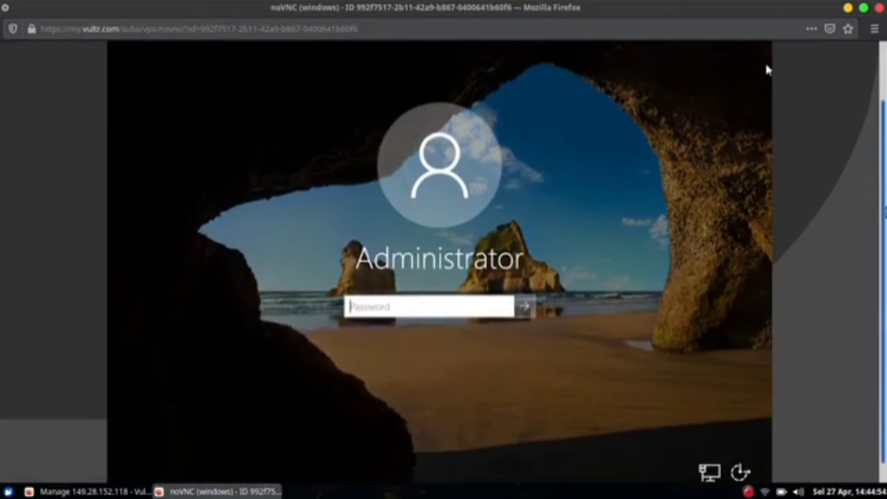
{"action": "left_click", "coordinate": [94, 491]}
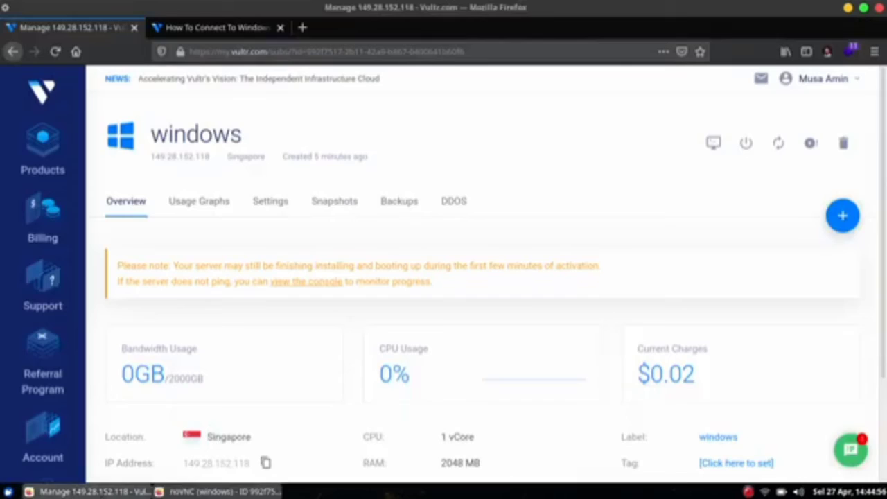
{"action": "scroll", "coordinate": [337, 355], "scroll_direction": "down", "scroll_amount": 3}
{"action": "scroll", "coordinate": [337, 354], "scroll_direction": "down", "scroll_amount": 1}
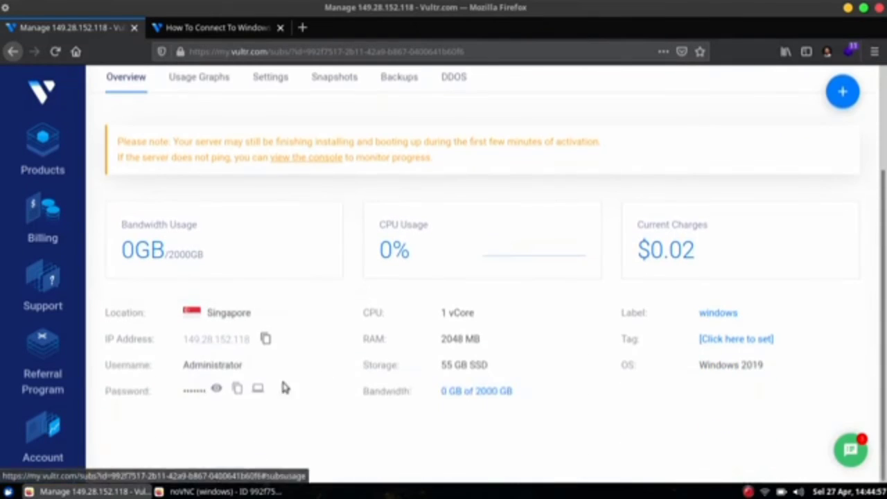
- Copy the server password from Vultr and send it via noVNC to sign in as Administrator
{"action": "left_click", "coordinate": [237, 390]}
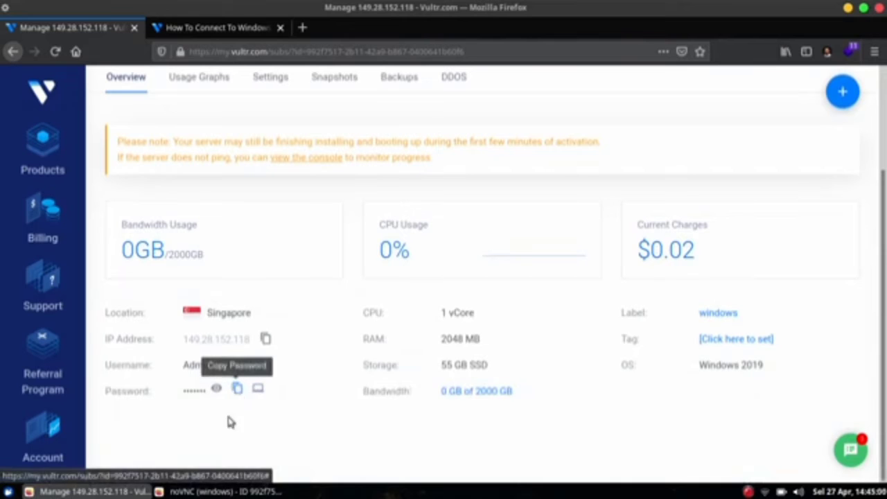
{"action": "left_click", "coordinate": [219, 491]}
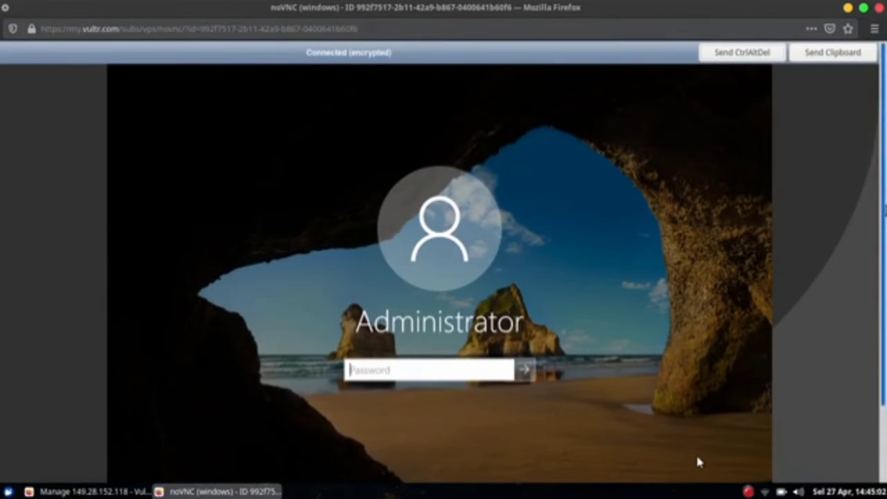
{"action": "left_click", "coordinate": [833, 58]}
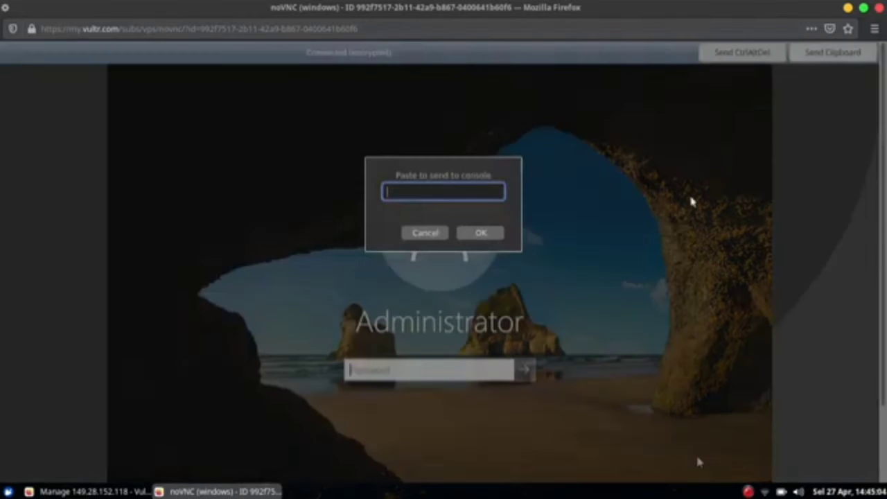
{"action": "key", "text": "ctrl+v"}
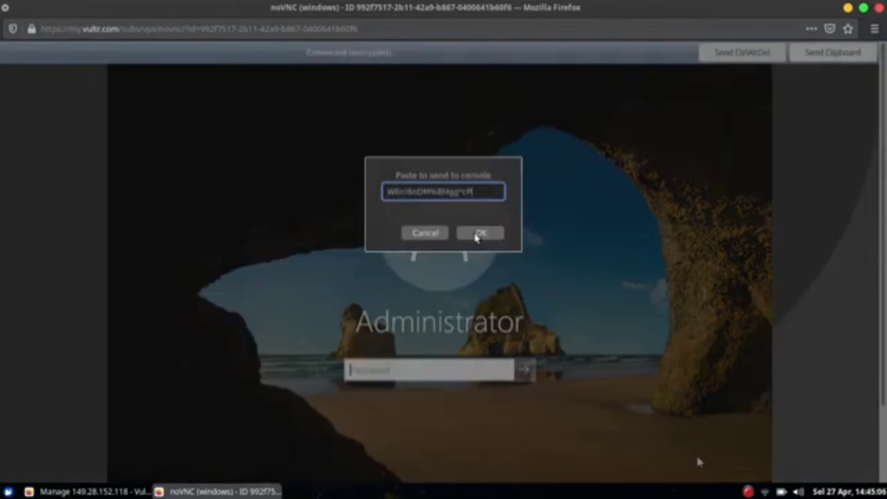
{"action": "left_click", "coordinate": [481, 233]}
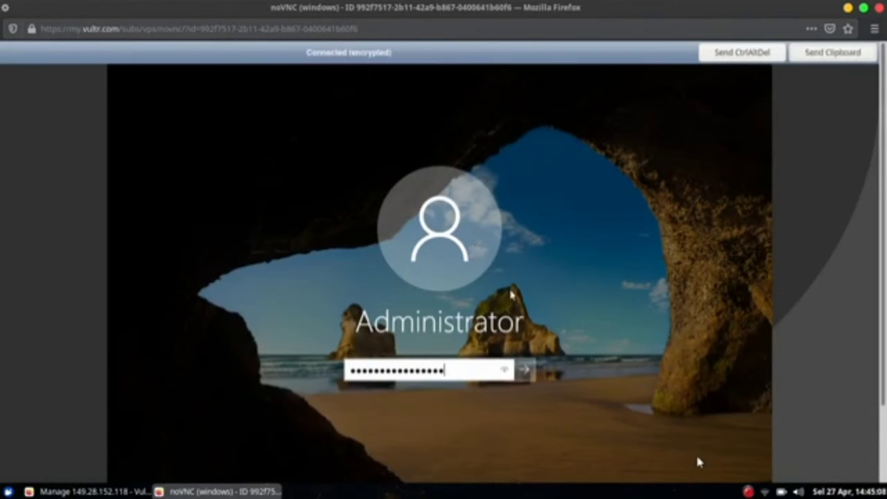
{"action": "left_click", "coordinate": [524, 372]}
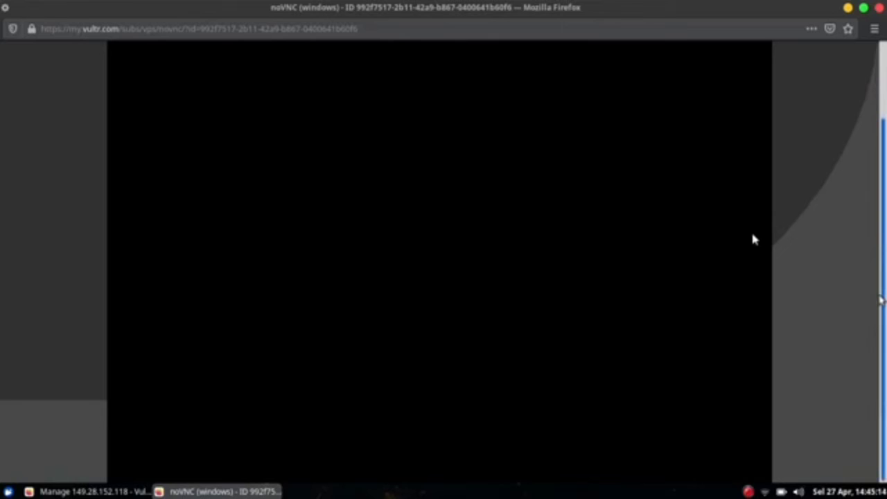
{"action": "left_click_drag", "start_coordinate": [885, 299], "coordinate": [886, 227]}
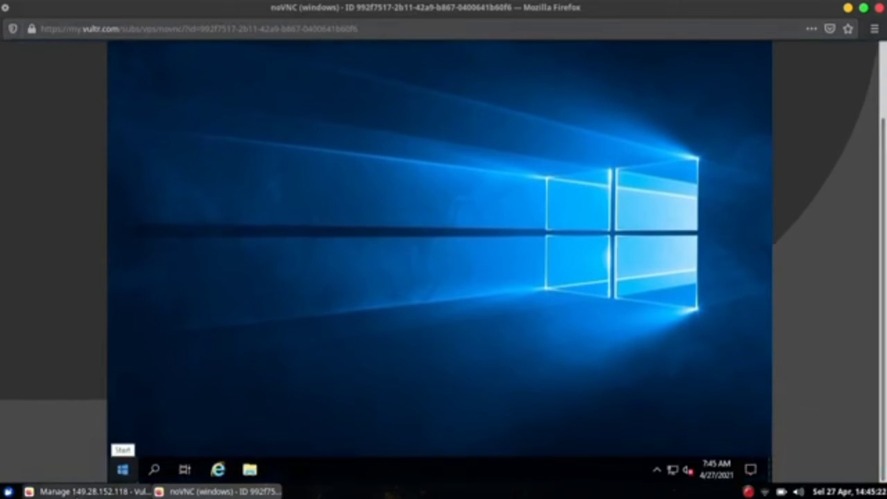
- Ping the copied server IP 149.28.152.118 from a local terminal, getting 4 of 4 replies
{"action": "key", "text": "ctrl+alt+t"}
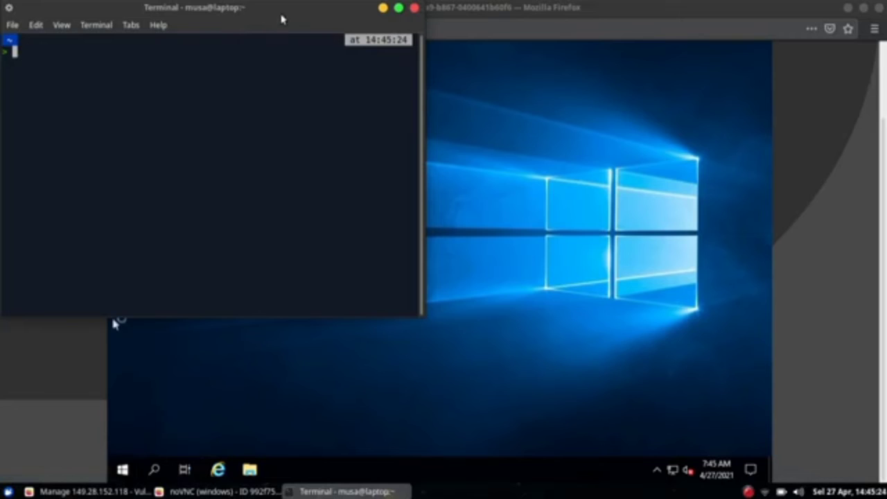
{"action": "double_click", "coordinate": [282, 19]}
{"action": "left_click", "coordinate": [91, 492]}
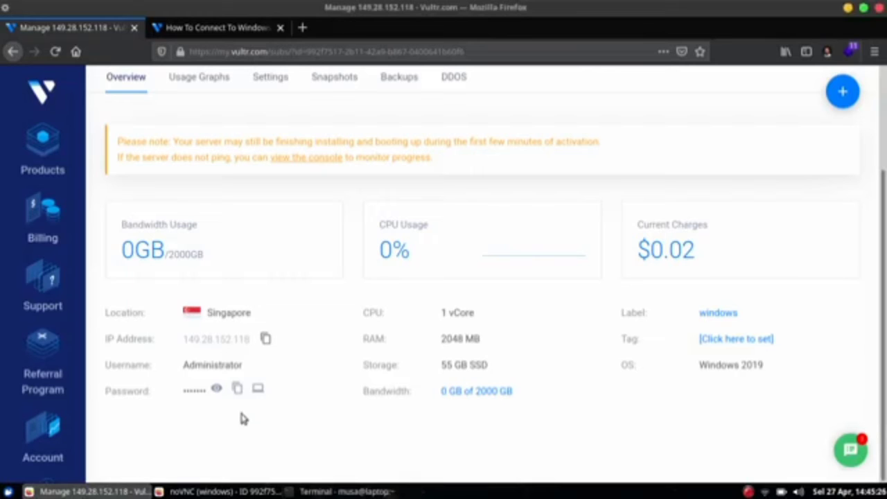
{"action": "left_click", "coordinate": [265, 338]}
{"action": "left_click", "coordinate": [347, 491]}
{"action": "type", "text": "ping"}
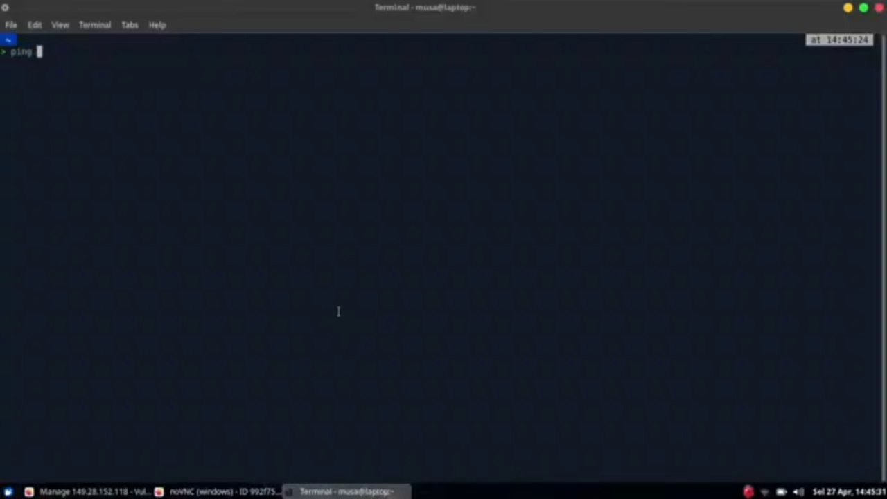
{"action": "right_click", "coordinate": [318, 248]}
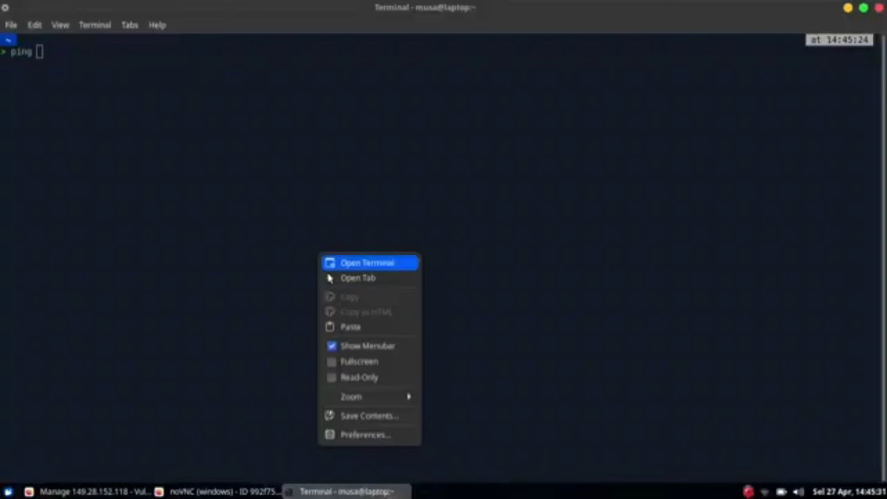
{"action": "left_click", "coordinate": [333, 323]}
{"action": "key", "text": "Return"}
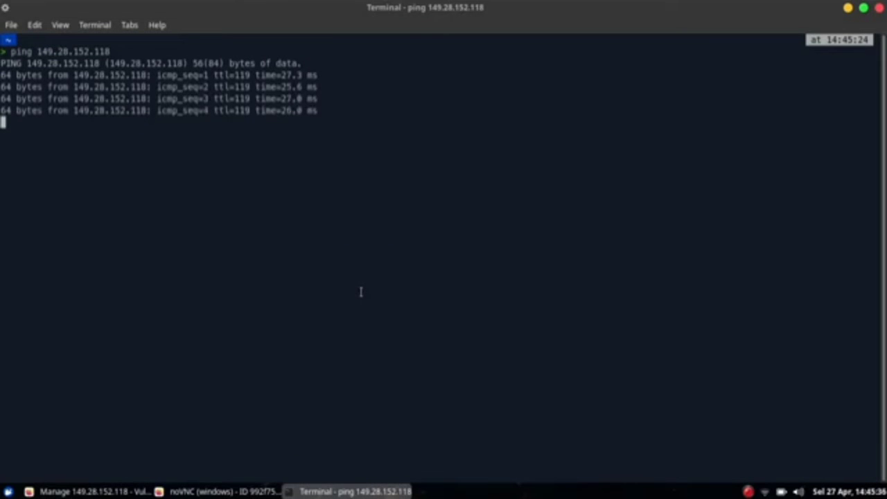
{"action": "key", "text": "ctrl+c"}
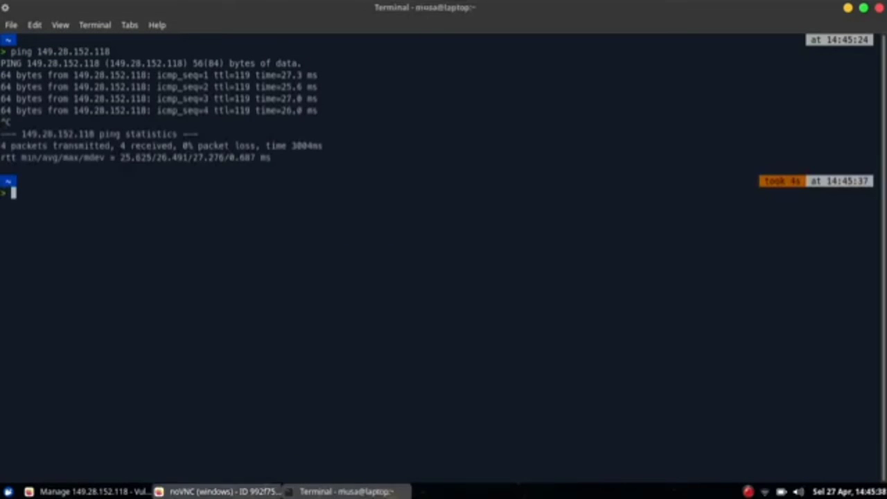
{"action": "left_click", "coordinate": [159, 491]}
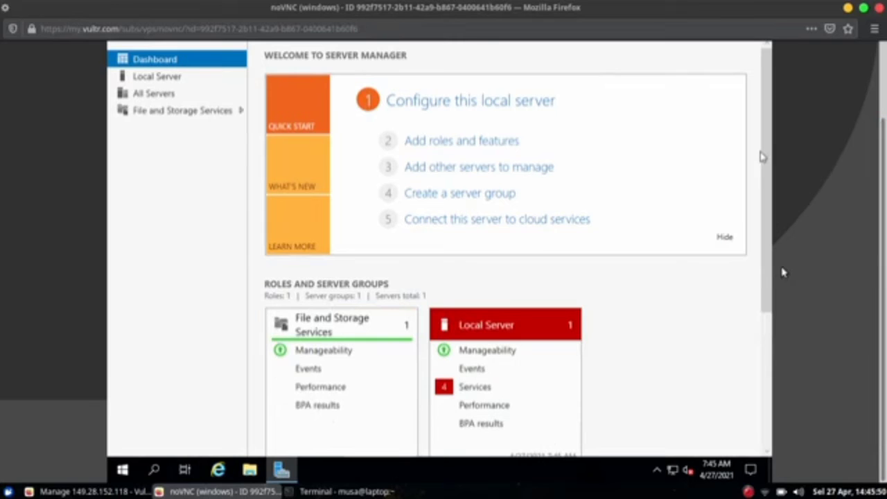
- Scroll through the Server Manager dashboard in the noVNC console
{"action": "left_click_drag", "start_coordinate": [769, 269], "coordinate": [776, 392]}
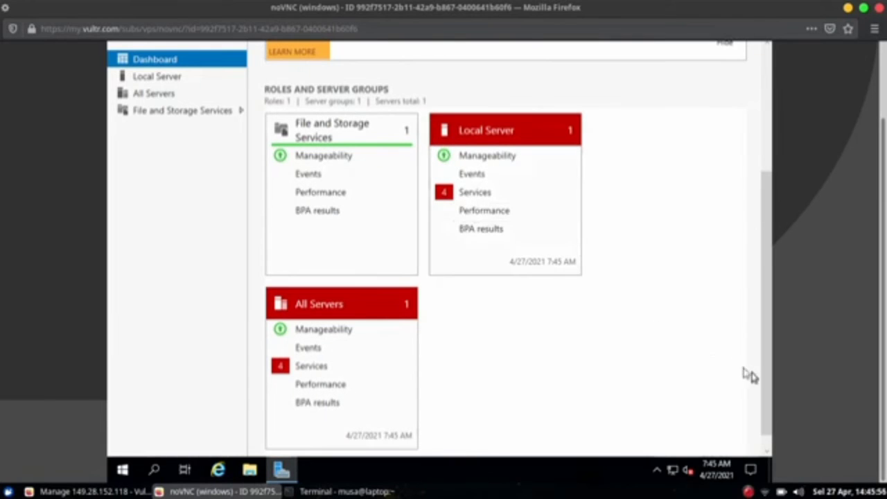
{"action": "left_click_drag", "start_coordinate": [766, 383], "coordinate": [773, 222]}
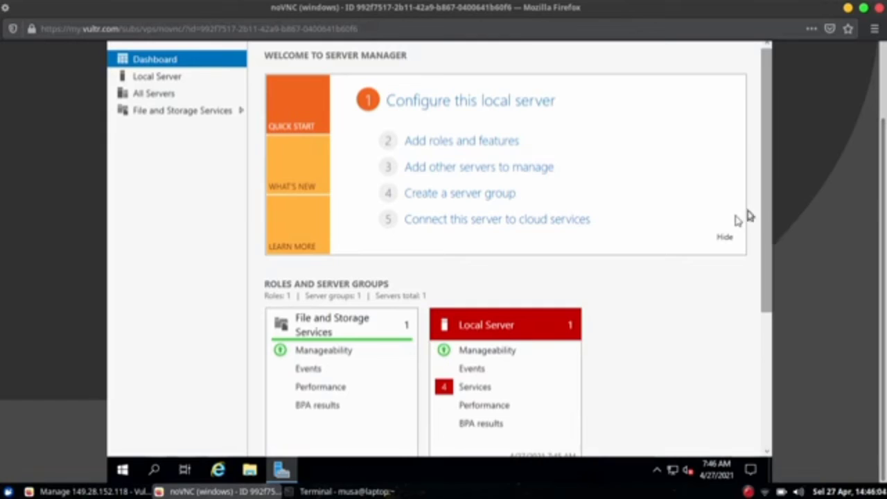
{"action": "left_click_drag", "start_coordinate": [769, 217], "coordinate": [788, 133]}
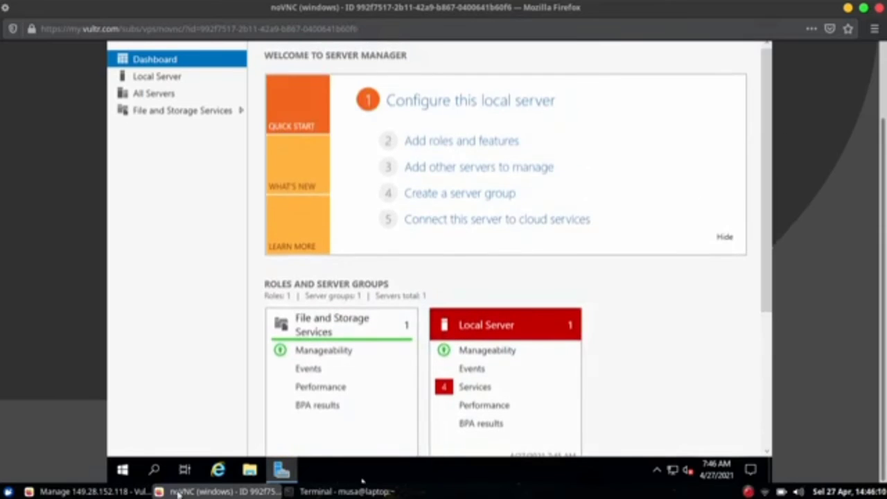
- Launch Remmina by searching 'rem' in the app menu, then return to the Vultr server page
{"action": "left_click", "coordinate": [8, 492]}
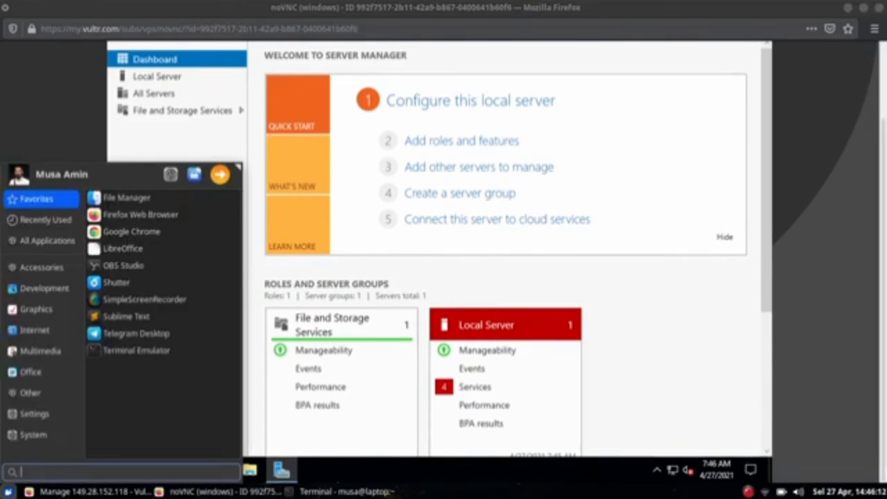
{"action": "type", "text": "rem"}
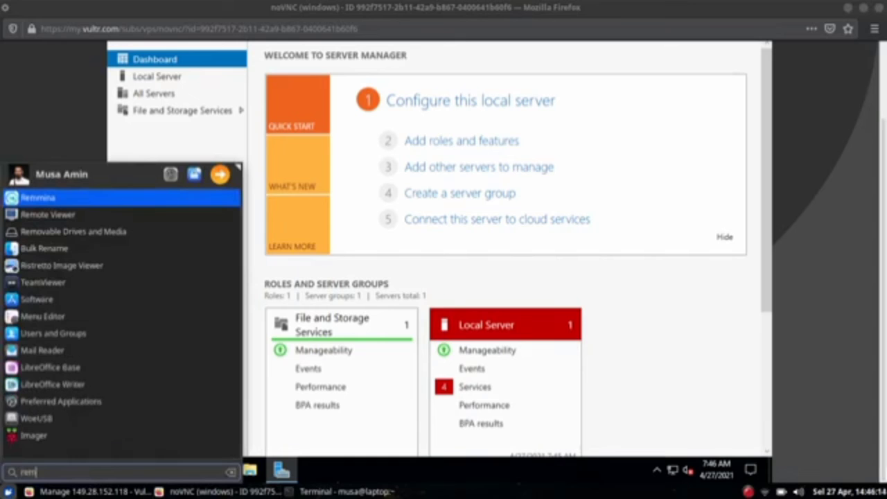
{"action": "key", "text": "Return"}
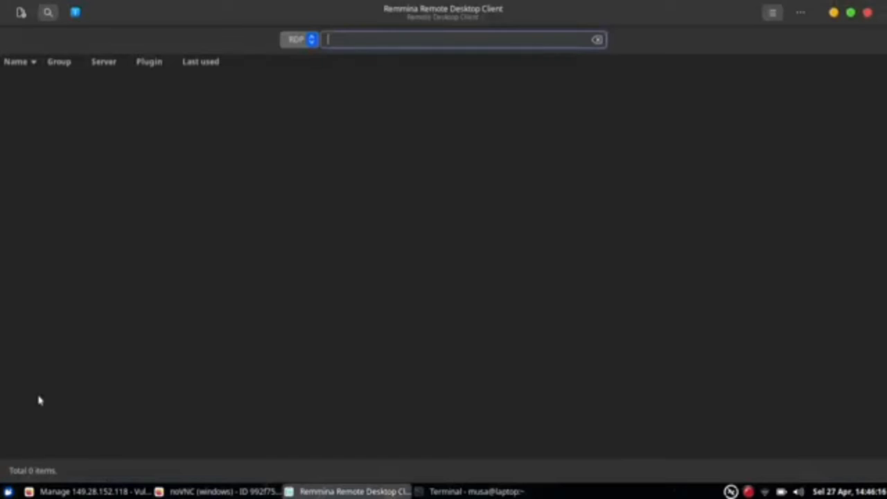
{"action": "left_click", "coordinate": [109, 492]}
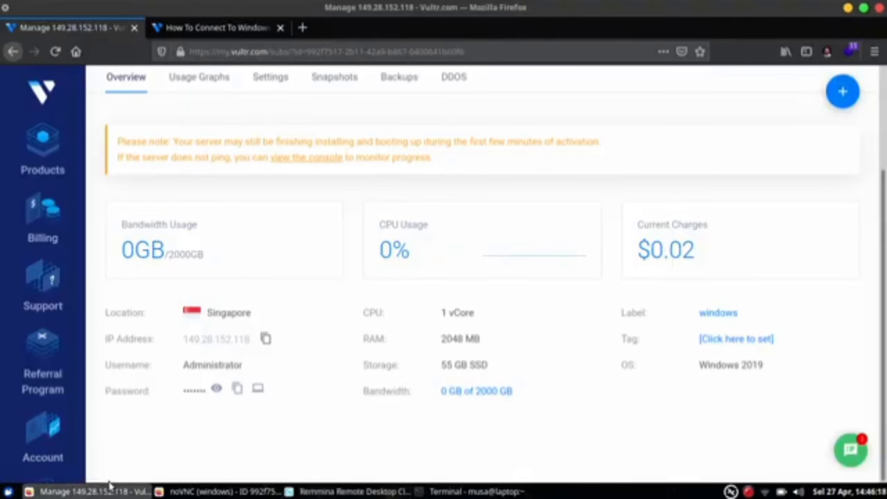
{"action": "left_click", "coordinate": [244, 27]}
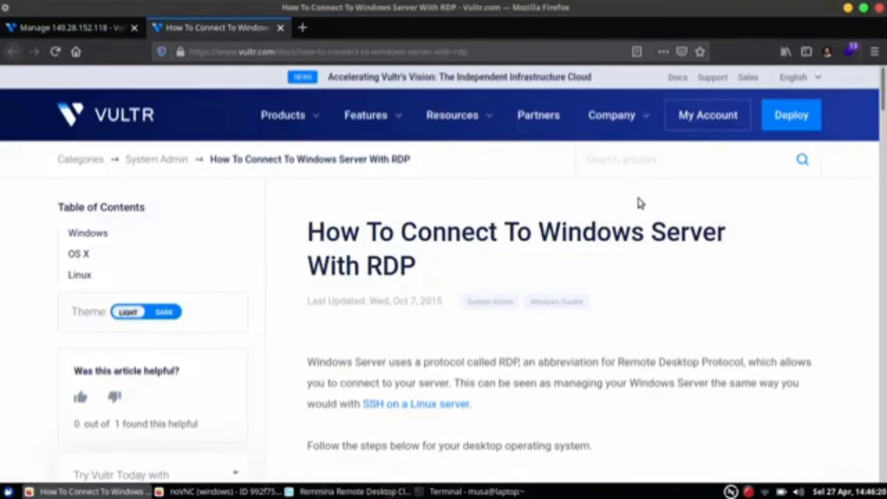
{"action": "scroll", "coordinate": [718, 218], "scroll_direction": "down", "scroll_amount": 6}
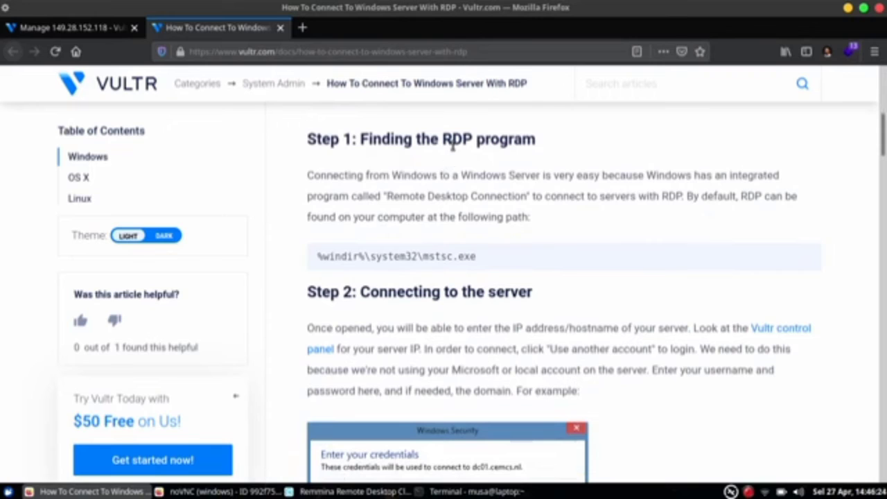
{"action": "left_click_drag", "start_coordinate": [452, 138], "coordinate": [500, 140]}
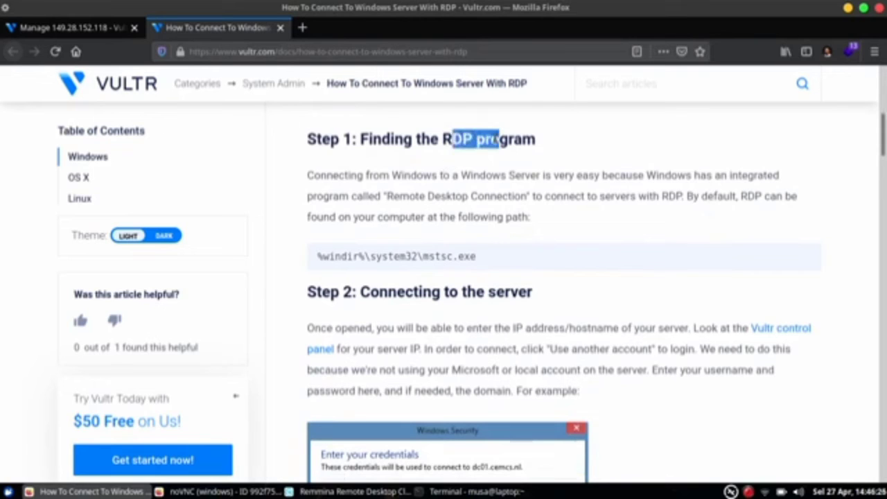
{"action": "left_click_drag", "start_coordinate": [386, 196], "coordinate": [516, 201]}
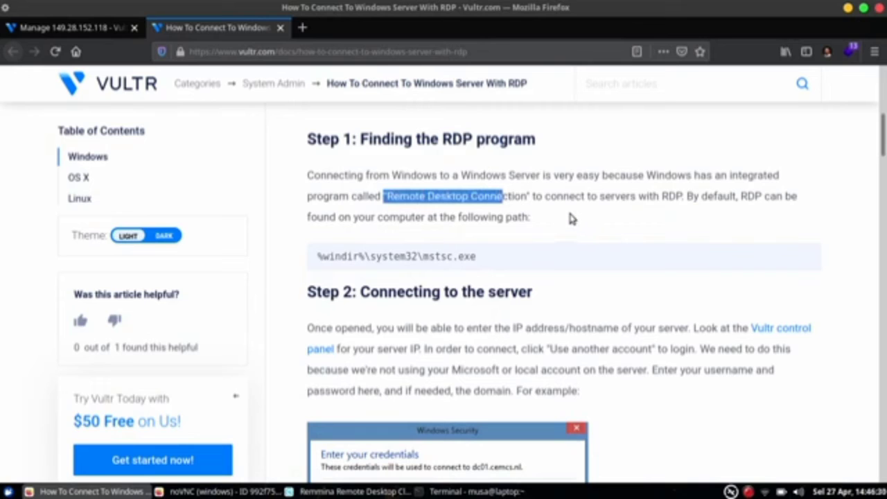
{"action": "scroll", "coordinate": [582, 258], "scroll_direction": "down", "scroll_amount": 2}
{"action": "double_click", "coordinate": [545, 253]}
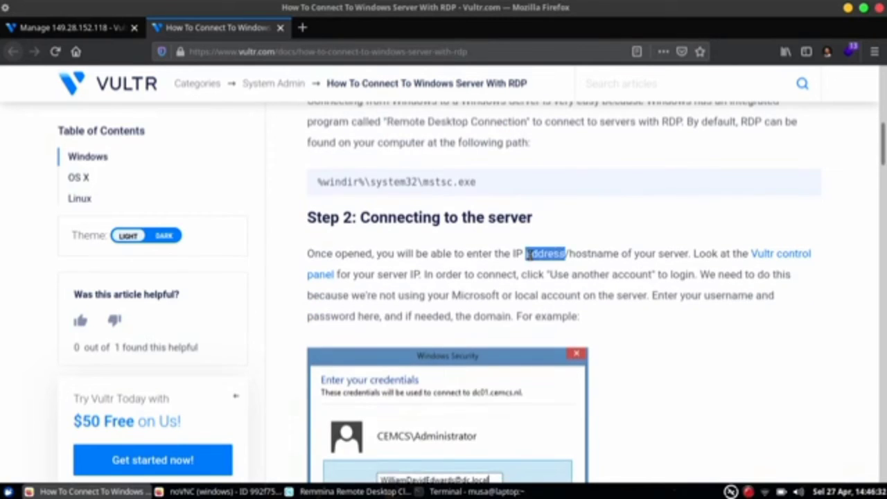
{"action": "scroll", "coordinate": [588, 240], "scroll_direction": "down", "scroll_amount": 2}
{"action": "left_click", "coordinate": [632, 213]}
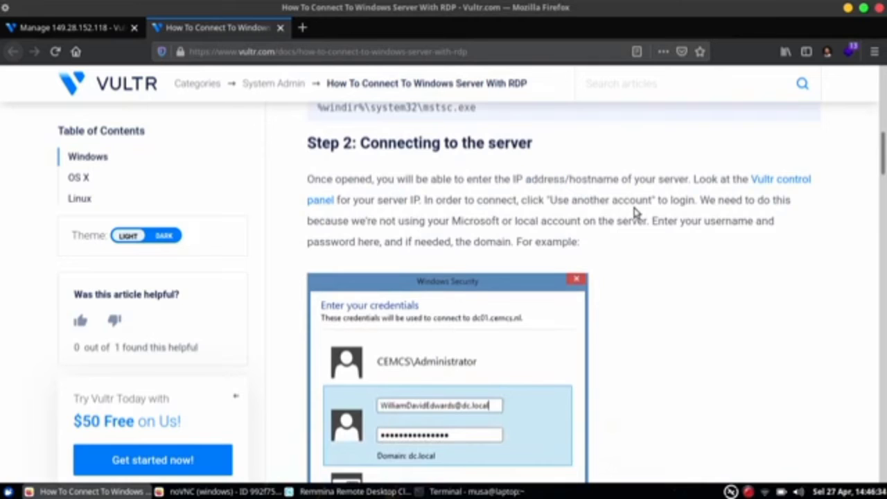
{"action": "scroll", "coordinate": [589, 247], "scroll_direction": "down", "scroll_amount": 2}
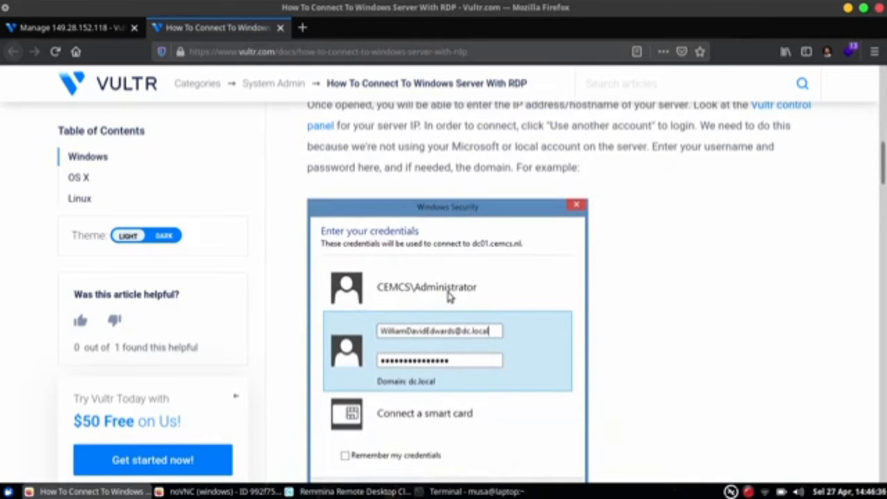
{"action": "scroll", "coordinate": [596, 255], "scroll_direction": "down", "scroll_amount": 4}
{"action": "scroll", "coordinate": [638, 224], "scroll_direction": "down", "scroll_amount": 10}
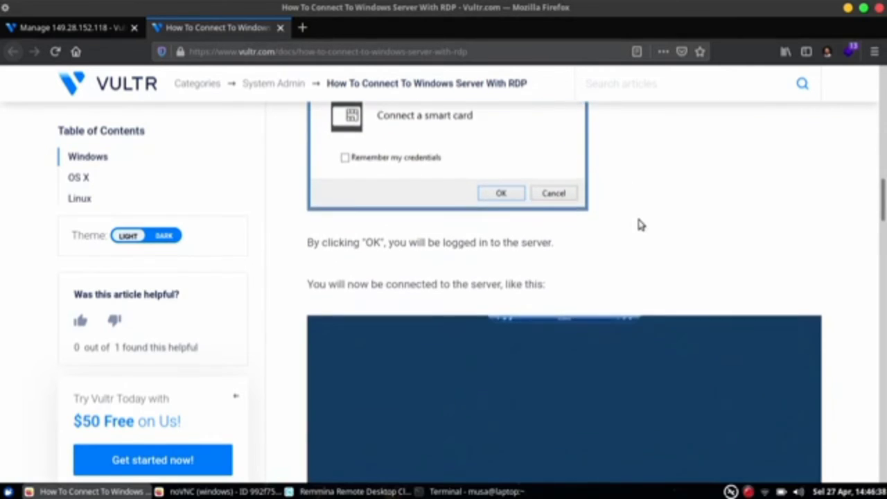
{"action": "scroll", "coordinate": [662, 194], "scroll_direction": "down", "scroll_amount": 1}
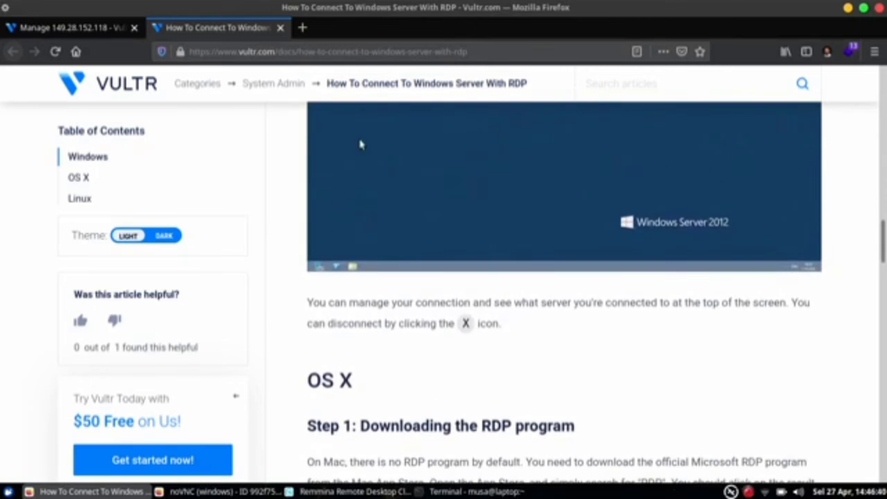
{"action": "scroll", "coordinate": [690, 183], "scroll_direction": "down", "scroll_amount": 3}
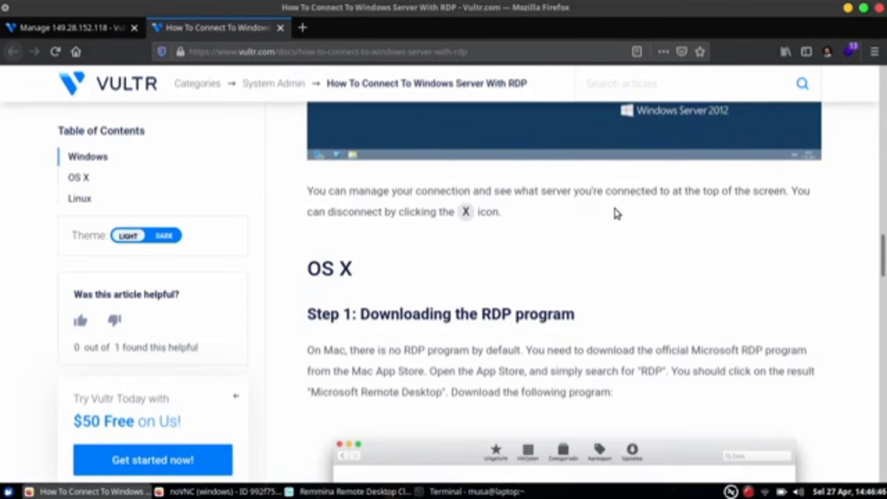
{"action": "scroll", "coordinate": [614, 212], "scroll_direction": "down", "scroll_amount": 5}
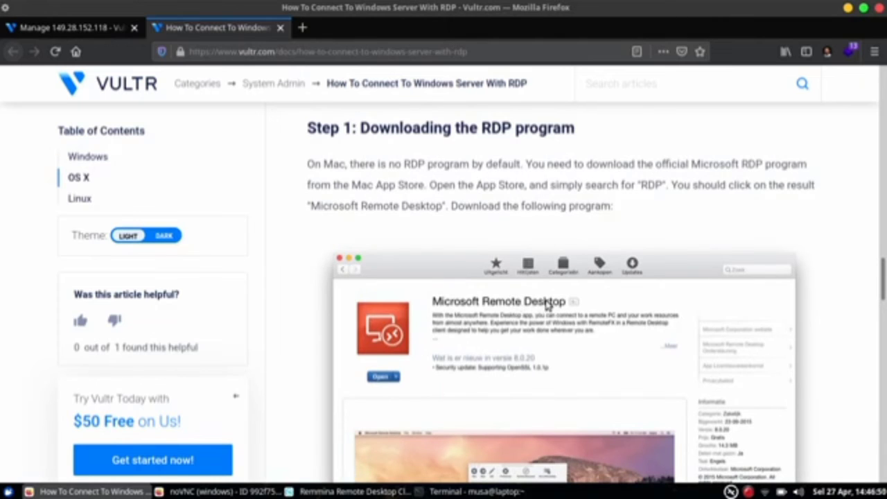
{"action": "scroll", "coordinate": [518, 259], "scroll_direction": "down", "scroll_amount": 10}
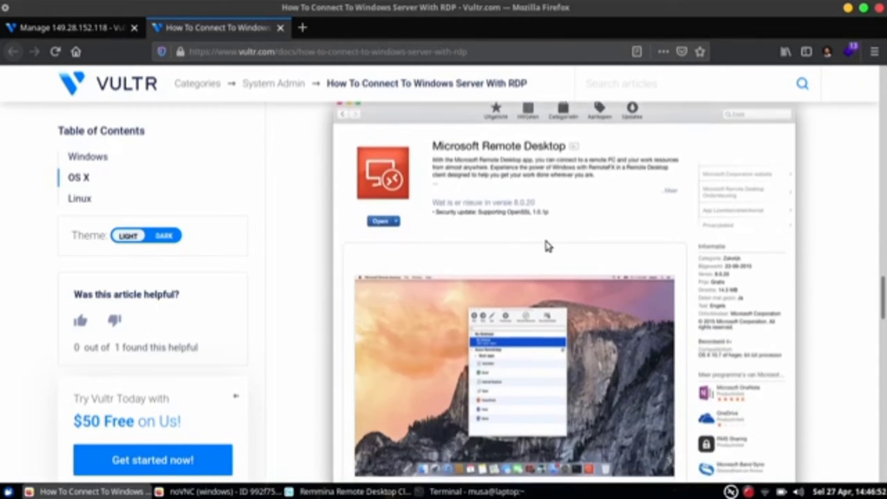
{"action": "scroll", "coordinate": [590, 219], "scroll_direction": "down", "scroll_amount": 10}
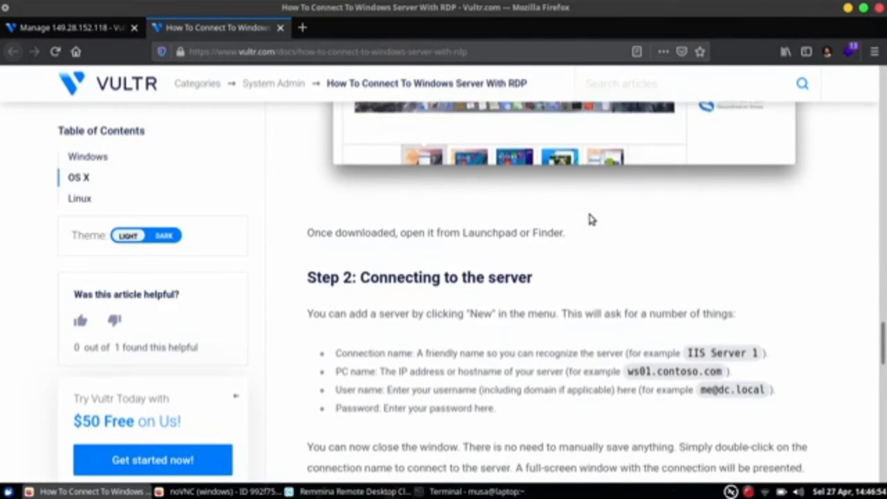
{"action": "scroll", "coordinate": [482, 283], "scroll_direction": "down", "scroll_amount": 3}
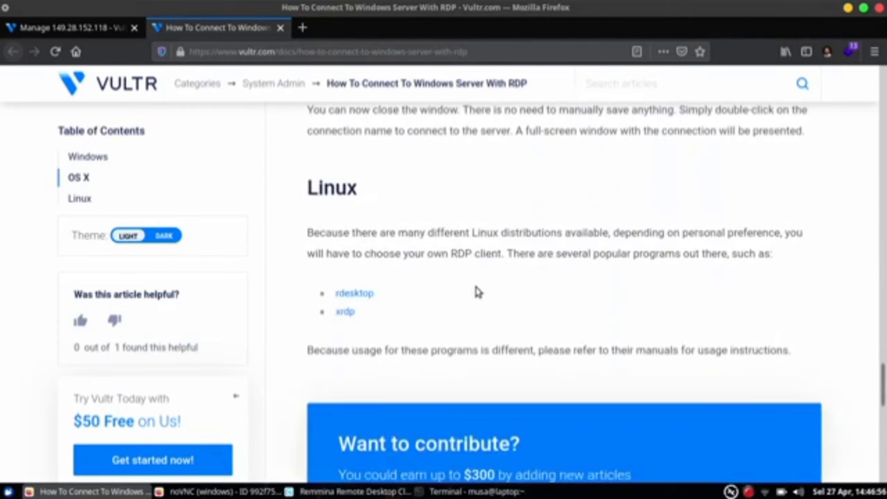
{"action": "scroll", "coordinate": [448, 341], "scroll_direction": "down", "scroll_amount": 2}
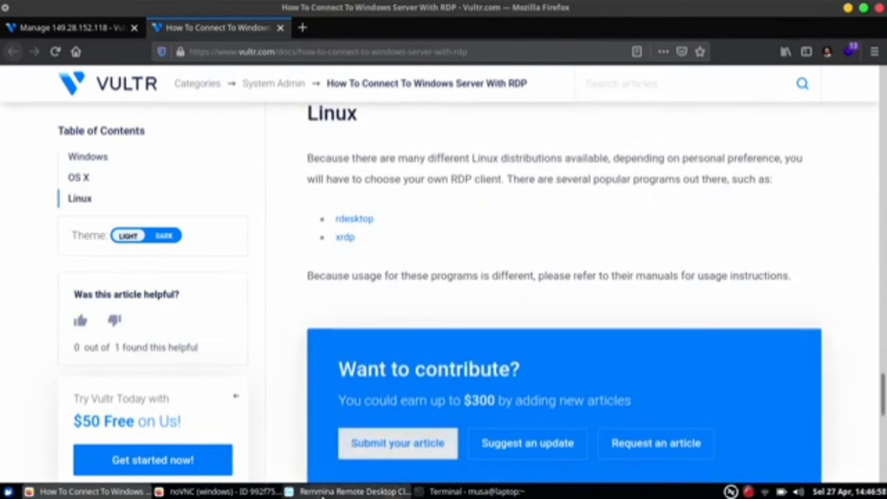
- Quick-connect Remmina over RDP to the pasted 149.28.152.118 and accept the server certificate
{"action": "left_click", "coordinate": [350, 492]}
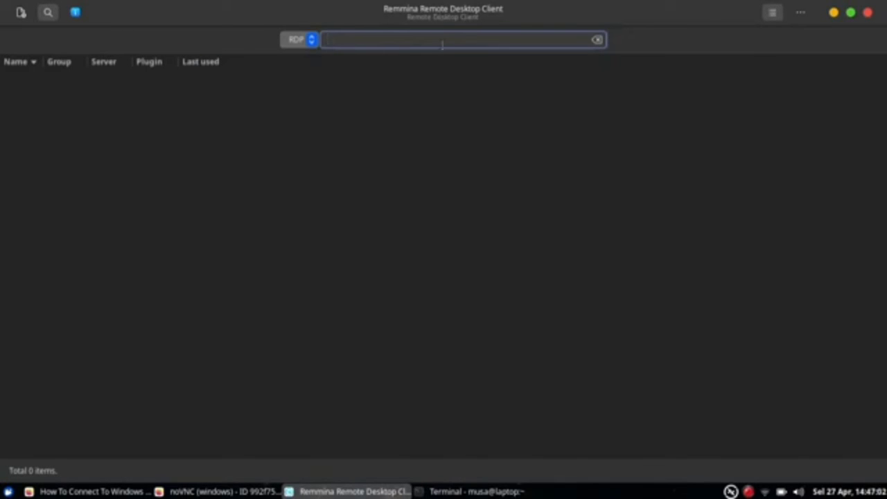
{"action": "left_click", "coordinate": [310, 42]}
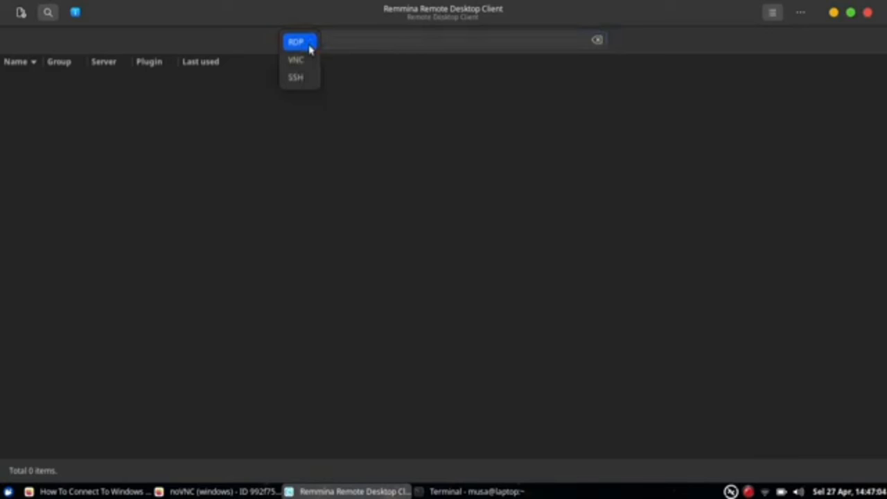
{"action": "left_click", "coordinate": [310, 47]}
{"action": "left_click", "coordinate": [356, 49]}
{"action": "right_click", "coordinate": [357, 50]}
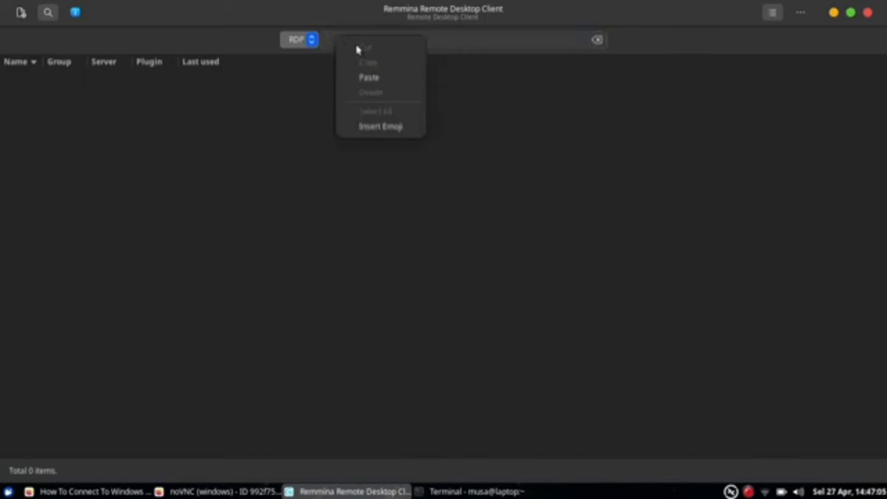
{"action": "left_click", "coordinate": [376, 78]}
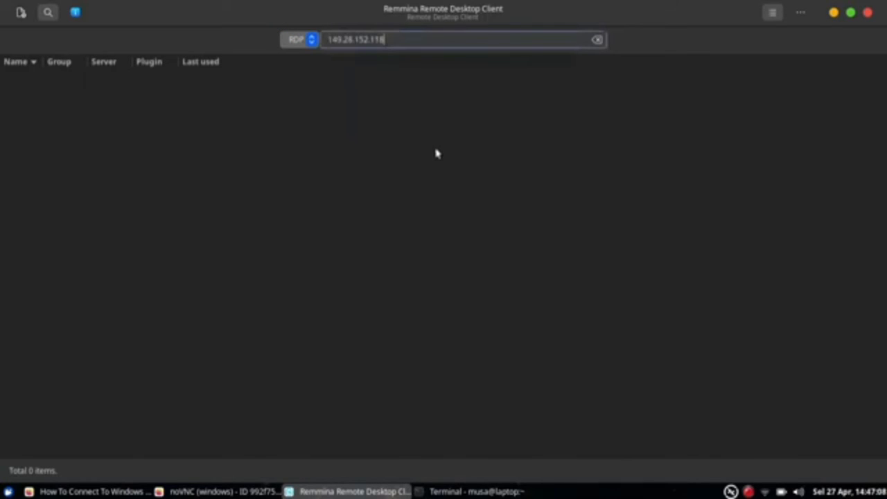
{"action": "key", "text": "Return"}
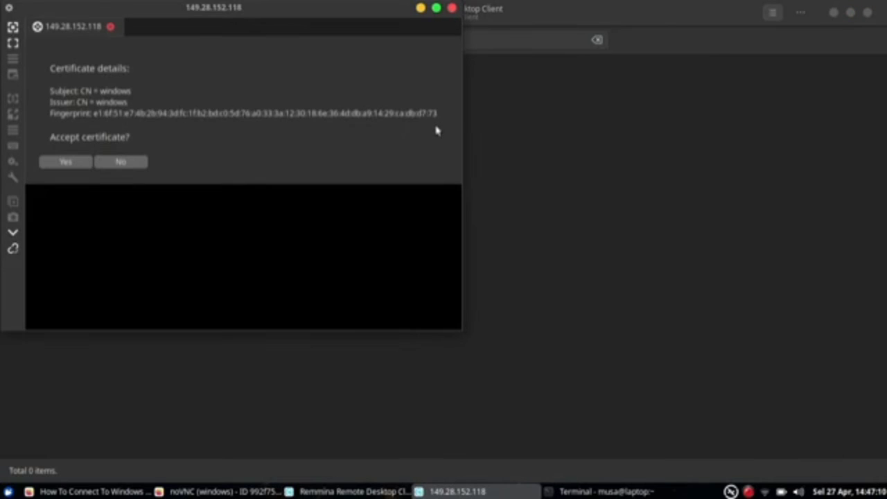
{"action": "left_click", "coordinate": [66, 165]}
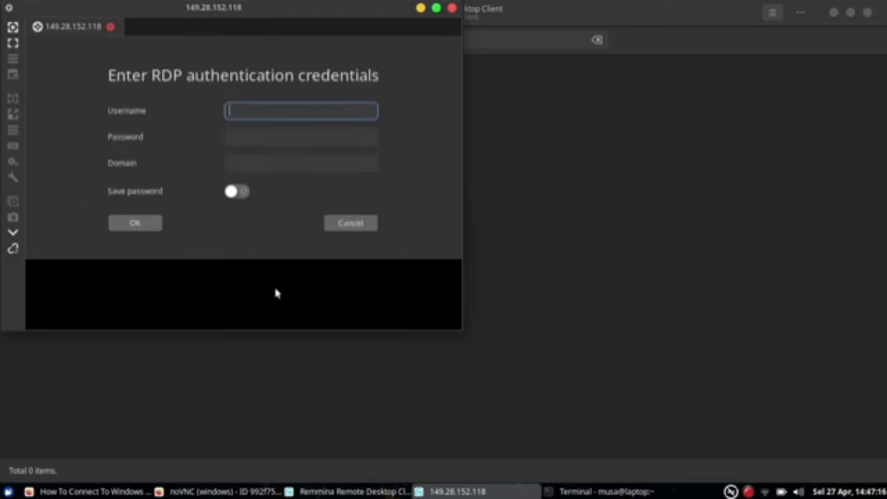
- Copy the administrator password from the Vultr server overview page
{"action": "left_click", "coordinate": [139, 492]}
{"action": "left_click", "coordinate": [208, 492]}
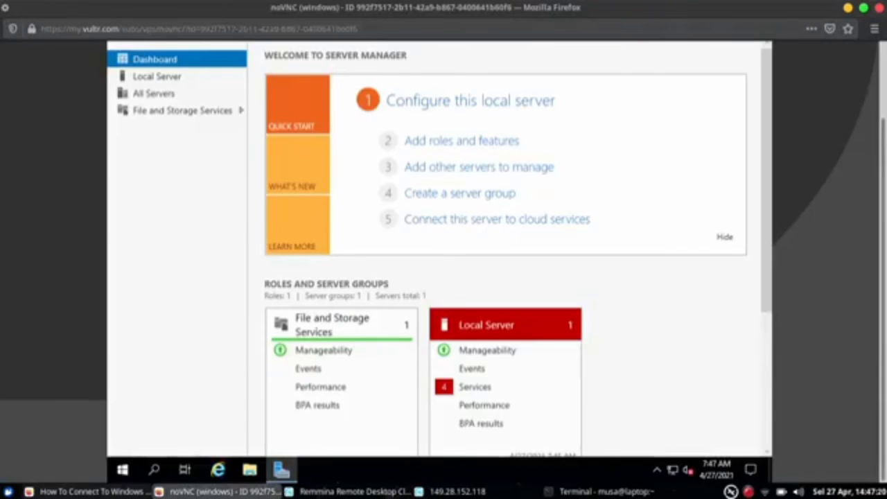
{"action": "left_click", "coordinate": [90, 492]}
{"action": "left_click", "coordinate": [65, 24]}
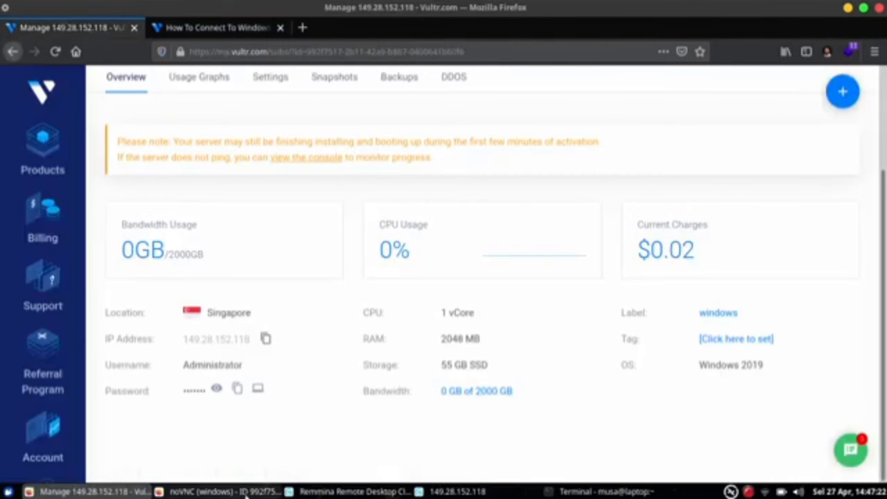
{"action": "left_click", "coordinate": [237, 389]}
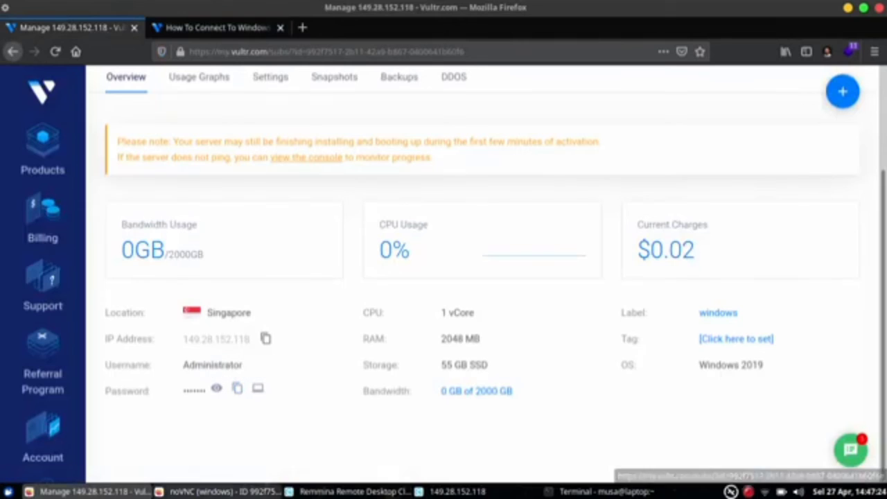
- Log in as Admin with the copied password and maximize the remote session window
{"action": "left_click", "coordinate": [485, 492]}
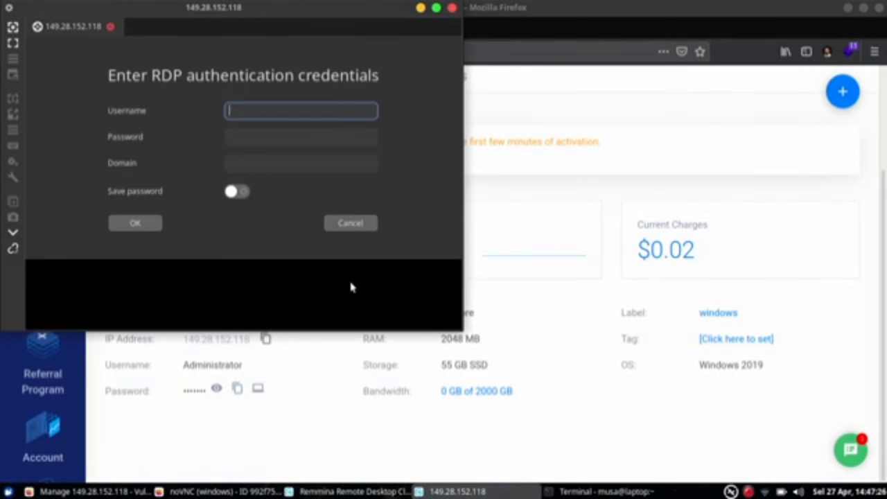
{"action": "type", "text": "Administrator"}
{"action": "key", "text": "Tab"}
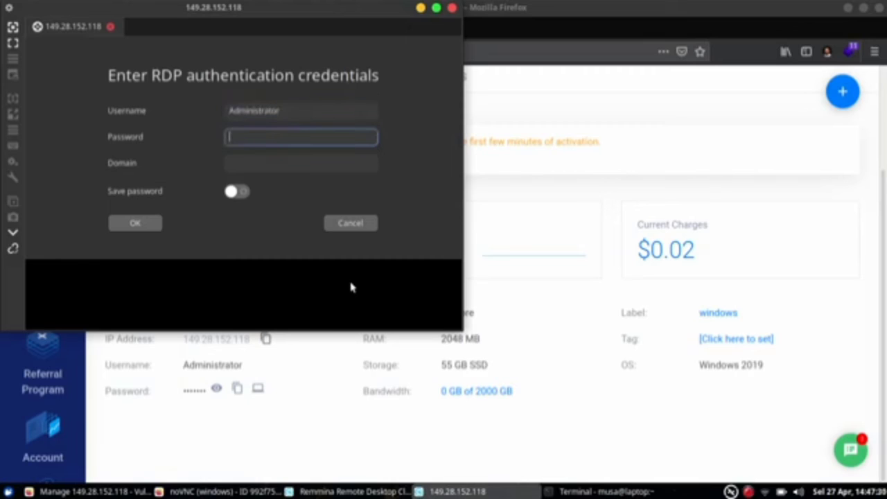
{"action": "key", "text": "ctrl+v"}
{"action": "left_click", "coordinate": [135, 223]}
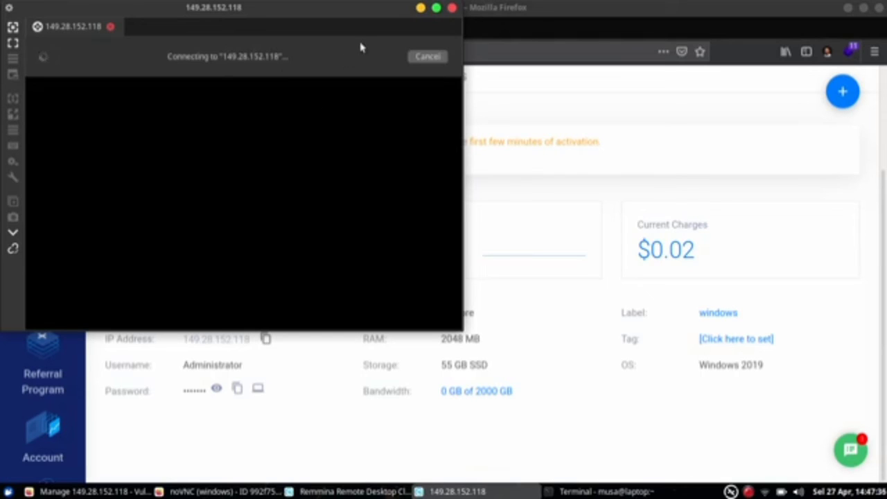
{"action": "left_click", "coordinate": [436, 7]}
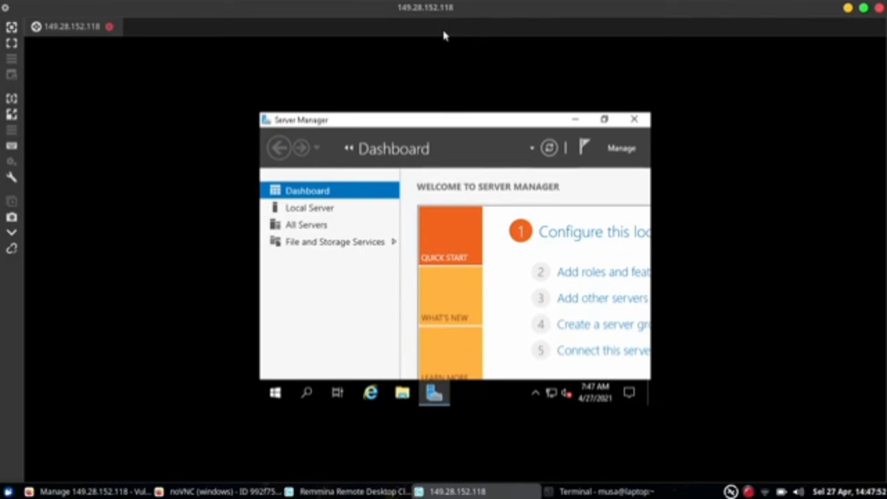
- Close the RDP tab, reopen Remmina's main window from the tray, and choose New Connection
{"action": "left_click", "coordinate": [576, 120]}
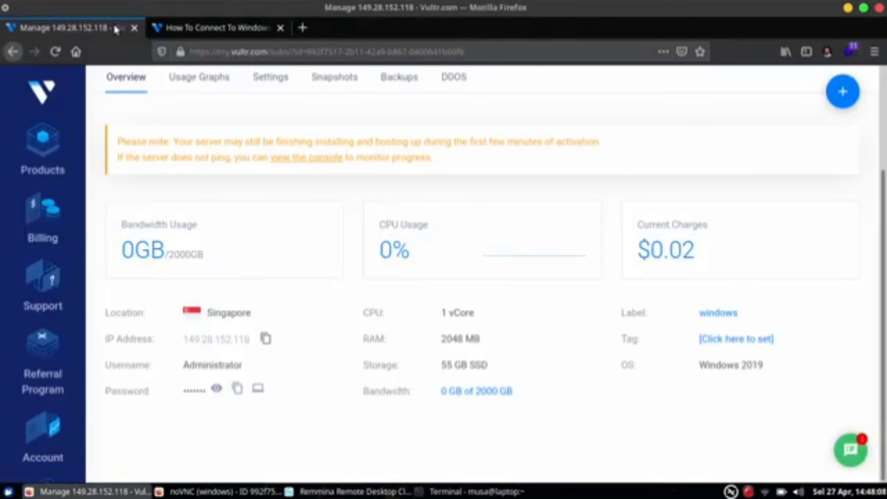
{"action": "left_click", "coordinate": [110, 27]}
{"action": "left_click", "coordinate": [732, 491]}
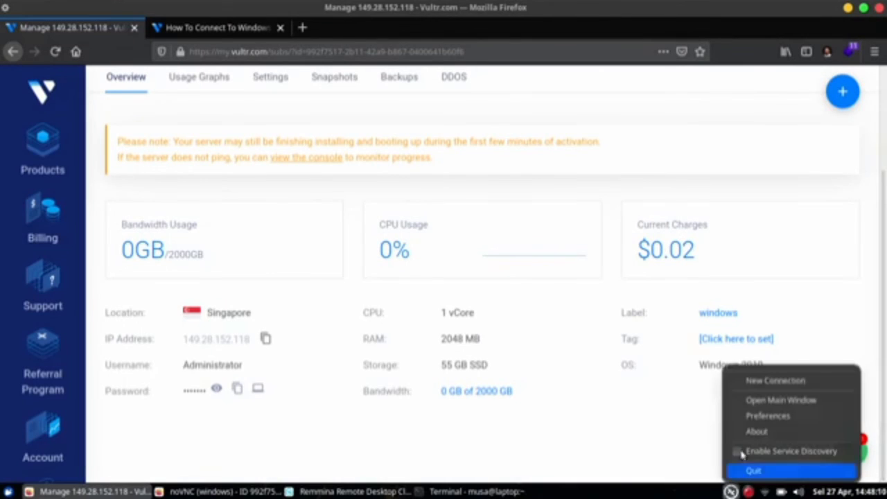
{"action": "left_click", "coordinate": [779, 401]}
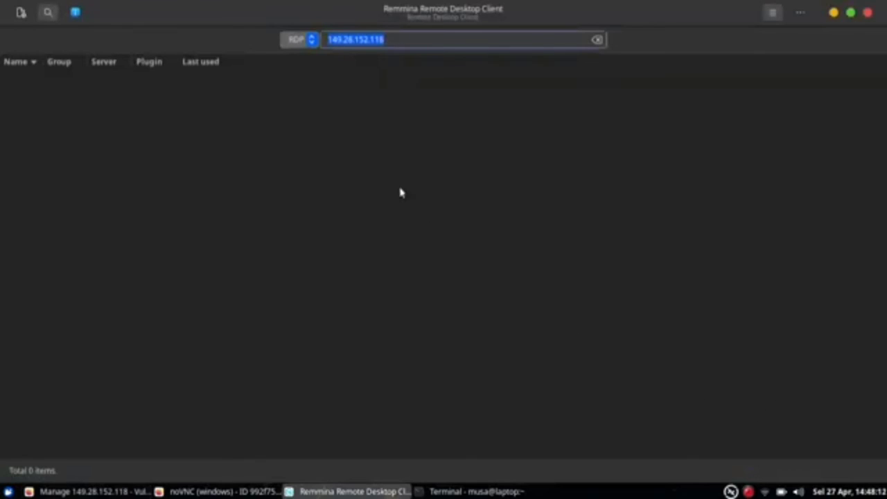
{"action": "left_click", "coordinate": [733, 491]}
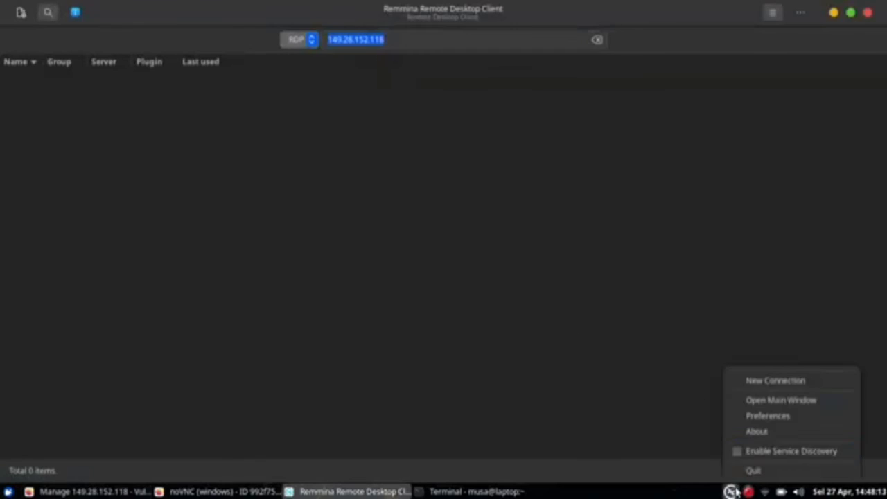
{"action": "left_click", "coordinate": [758, 385]}
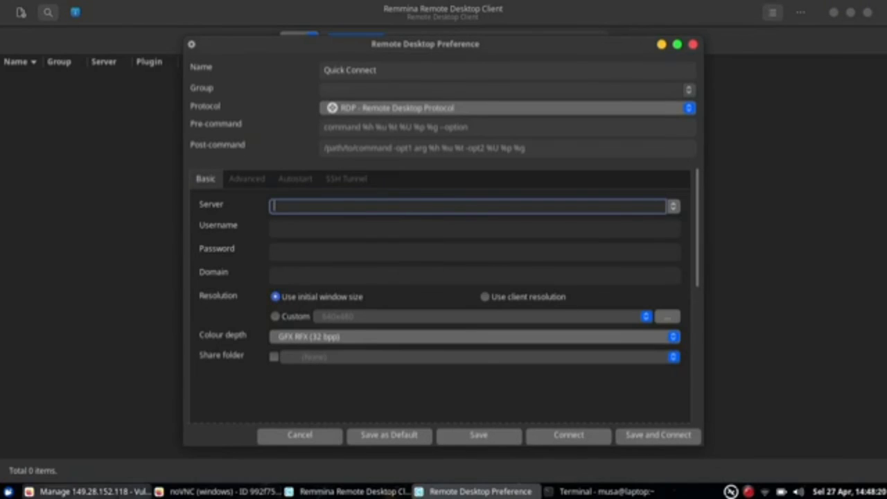
- Set the profile's server to 149.28.152.118 and username to Administrator
{"action": "left_click", "coordinate": [94, 492]}
{"action": "left_click", "coordinate": [266, 339]}
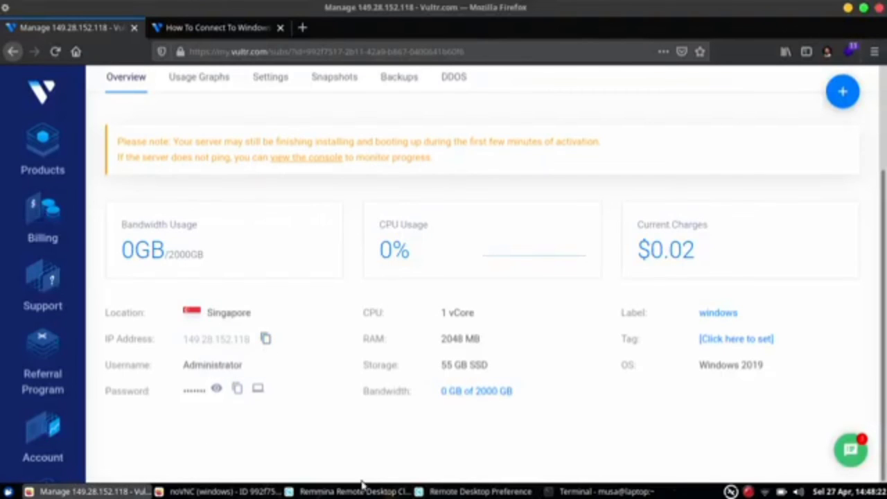
{"action": "left_click", "coordinate": [478, 492]}
{"action": "key", "text": "ctrl+v"}
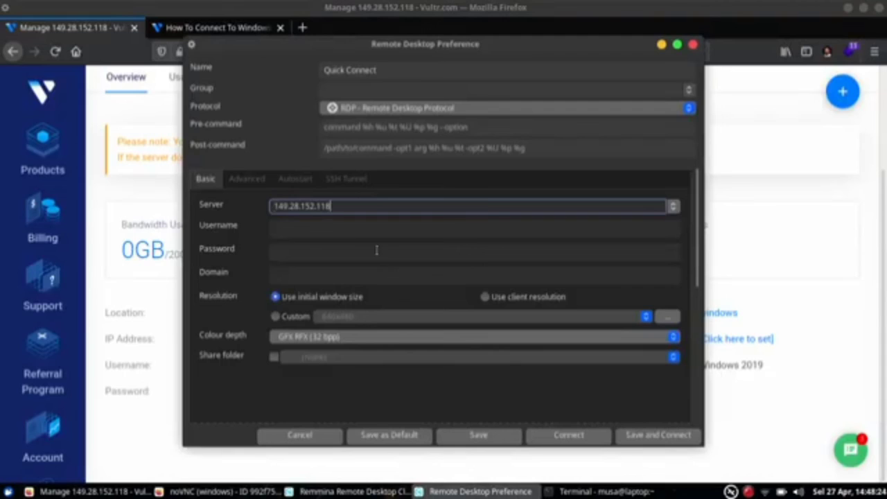
{"action": "left_click", "coordinate": [367, 231]}
{"action": "type", "text": "Adm"}
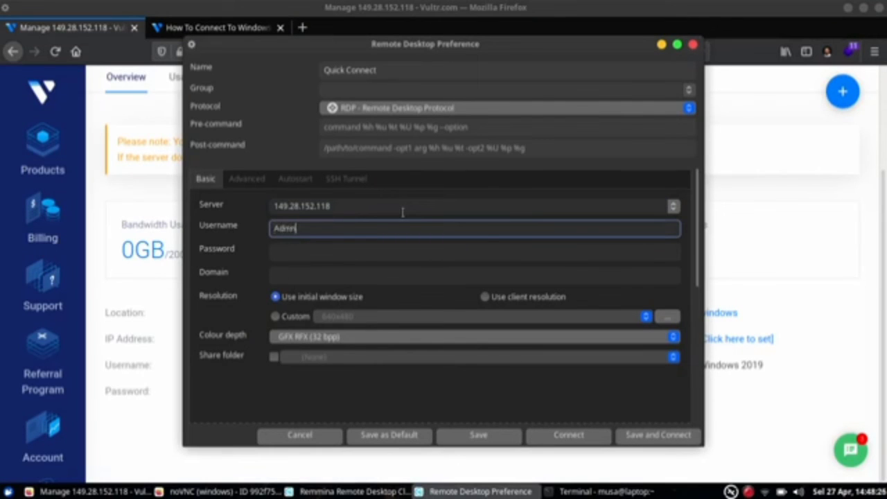
{"action": "type", "text": "inistrator"}
{"action": "key", "text": "Tab"}
- Paste the server password, use client resolution, name the profile Windows, and save and connect
{"action": "left_click", "coordinate": [122, 433]}
{"action": "left_click", "coordinate": [238, 391]}
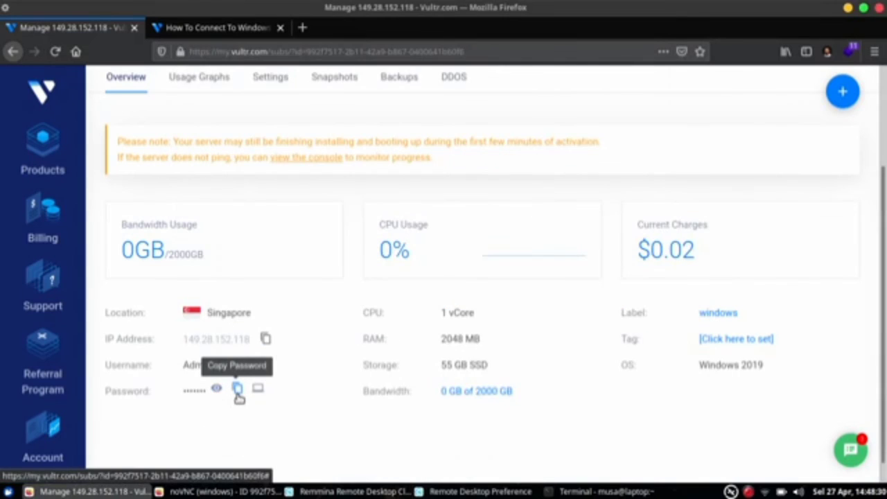
{"action": "key", "text": "alt+Tab"}
{"action": "key", "text": "ctrl+v"}
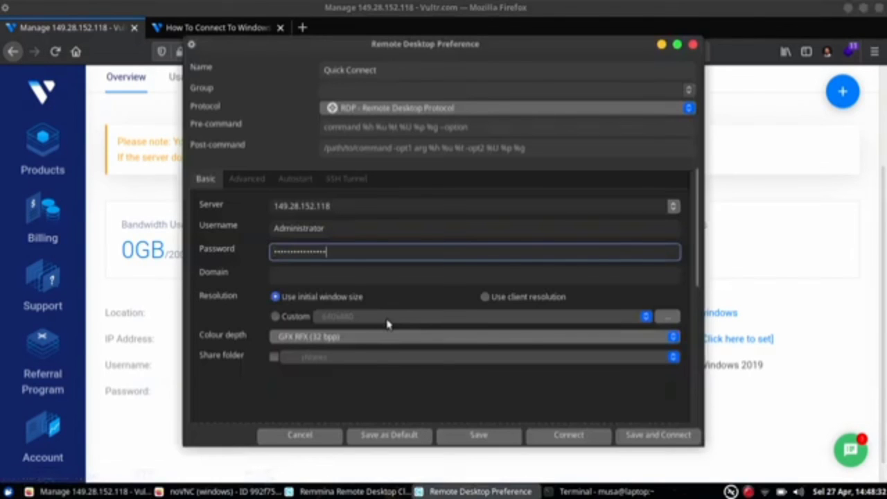
{"action": "left_click", "coordinate": [486, 296]}
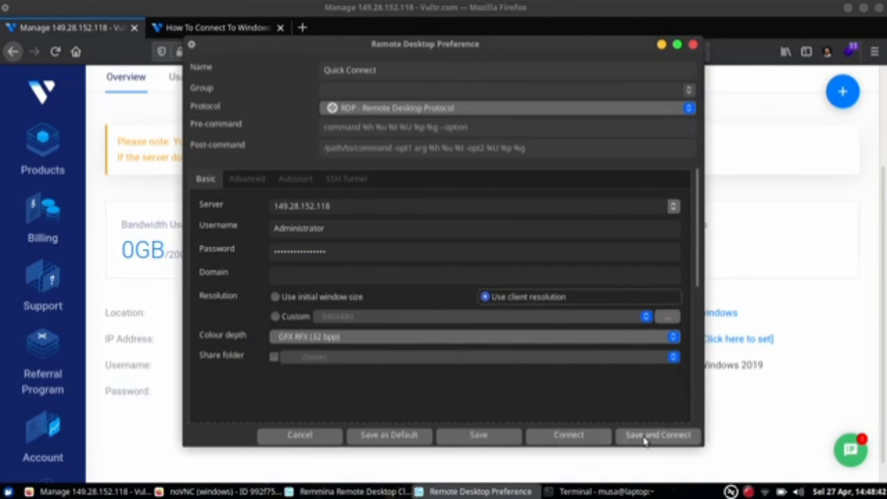
{"action": "triple_click", "coordinate": [427, 70]}
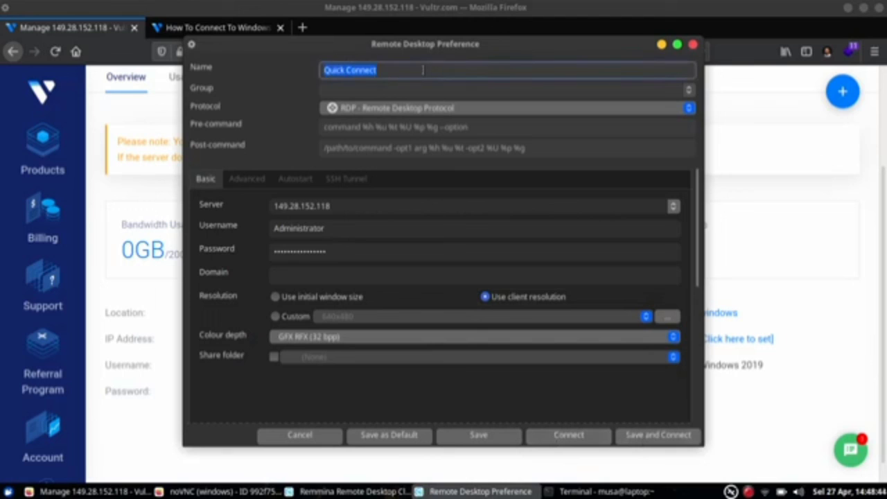
{"action": "type", "text": "Windows"}
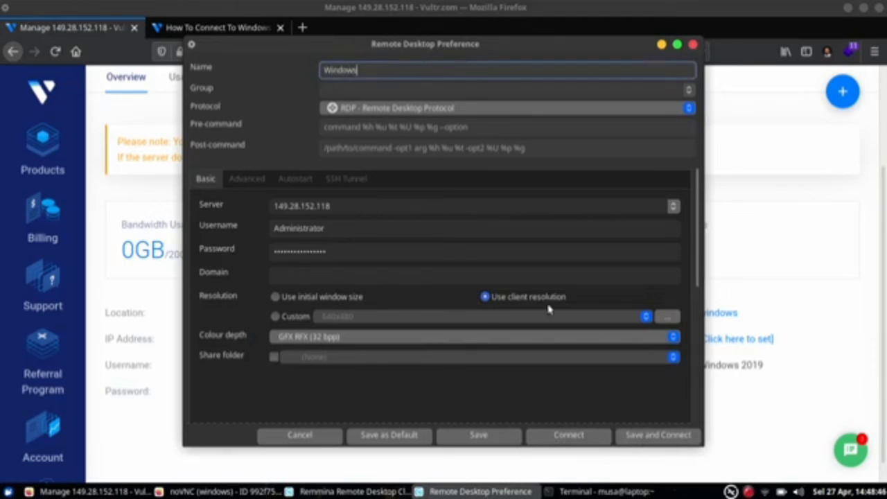
{"action": "left_click", "coordinate": [649, 437]}
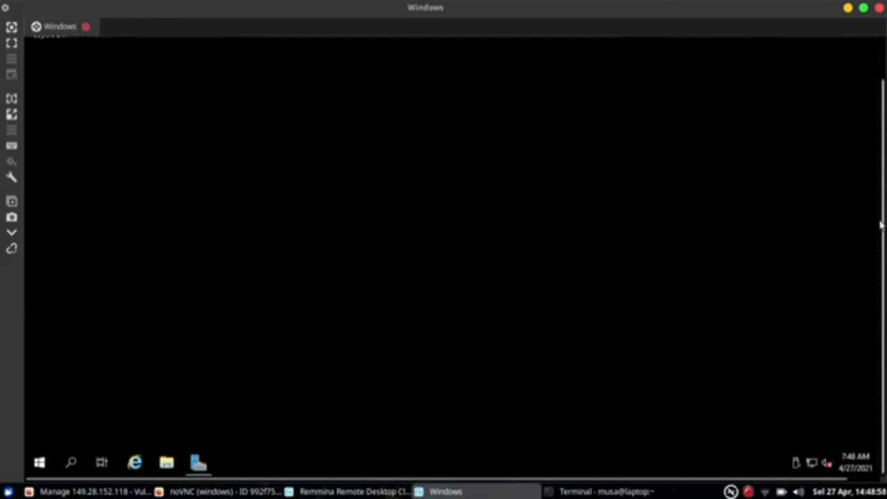
- Open and close the remote Start menu, then switch the Remmina session to full screen
{"action": "left_click", "coordinate": [46, 464]}
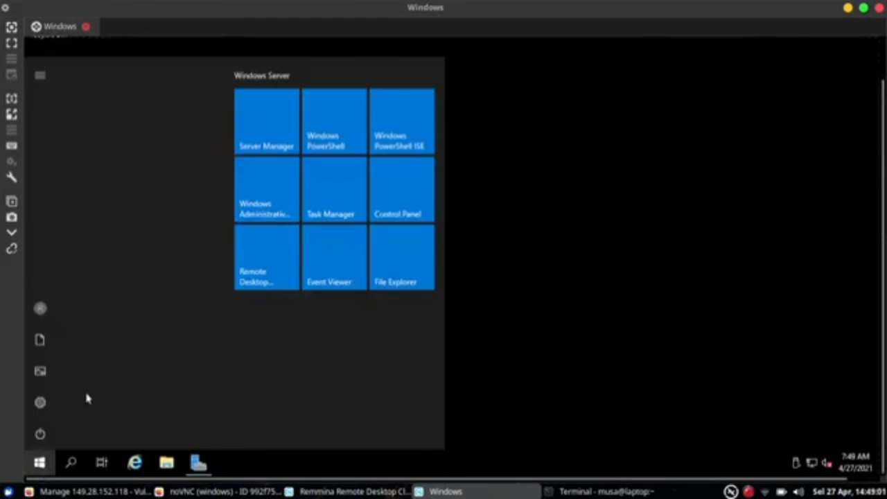
{"action": "left_click", "coordinate": [581, 249]}
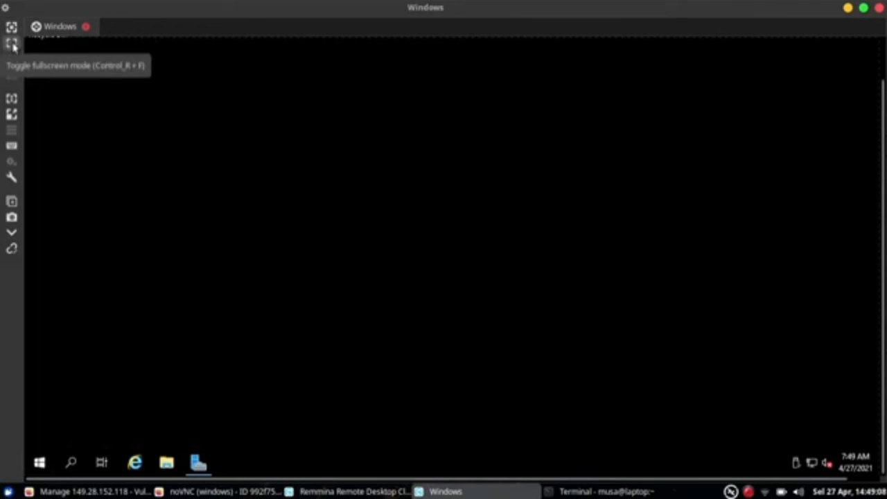
{"action": "left_click", "coordinate": [12, 45]}
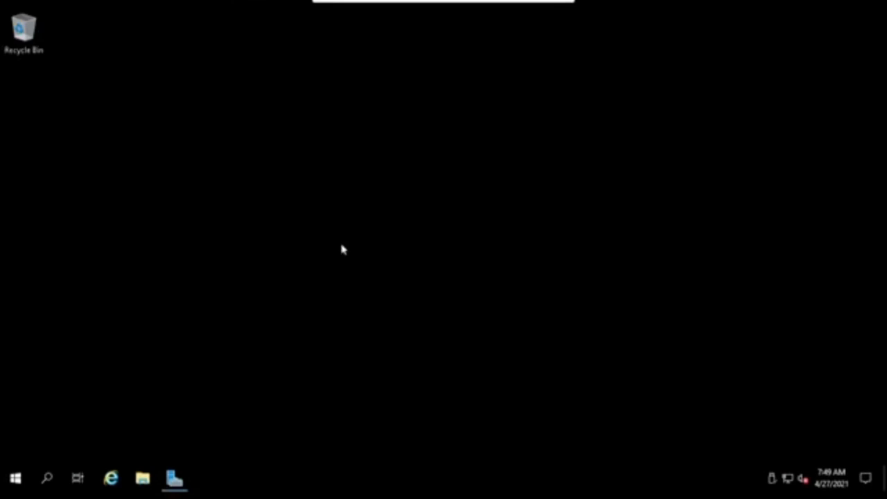
- Open Server Manager from the taskbar, scroll its Dashboard, then close it
{"action": "left_click", "coordinate": [173, 480]}
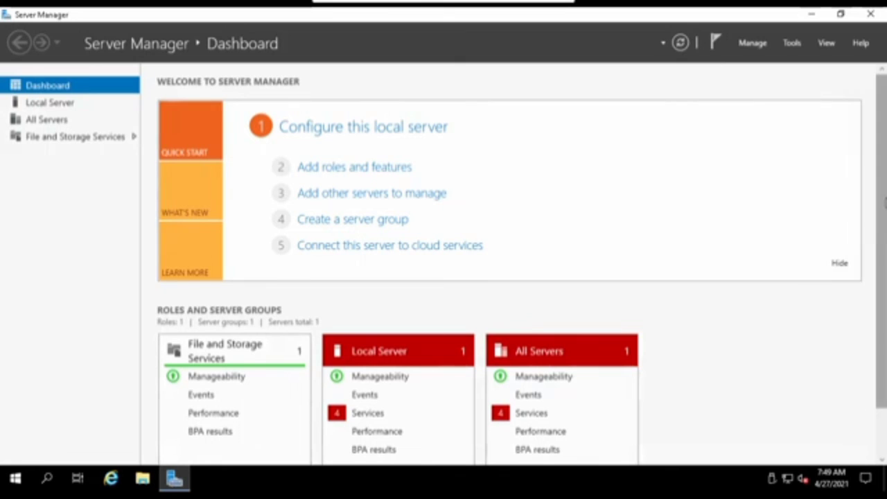
{"action": "scroll", "coordinate": [885, 298], "scroll_direction": "down", "scroll_amount": 2}
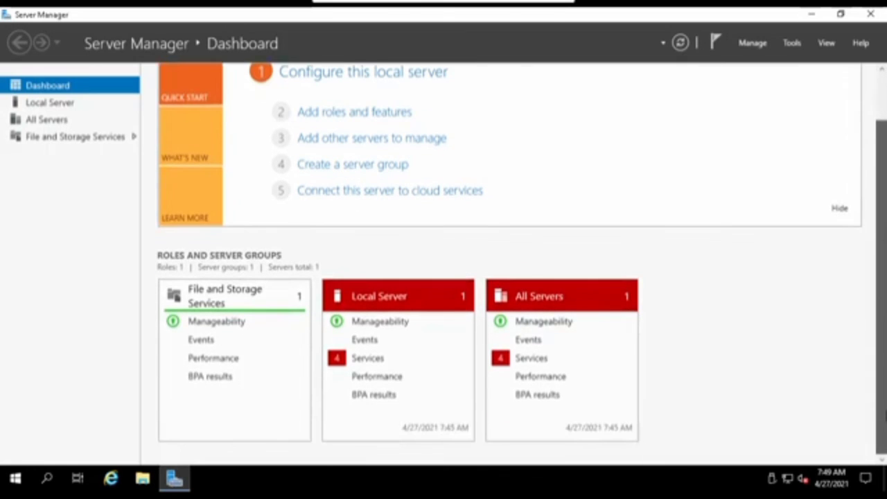
{"action": "scroll", "coordinate": [869, 159], "scroll_direction": "up", "scroll_amount": 2}
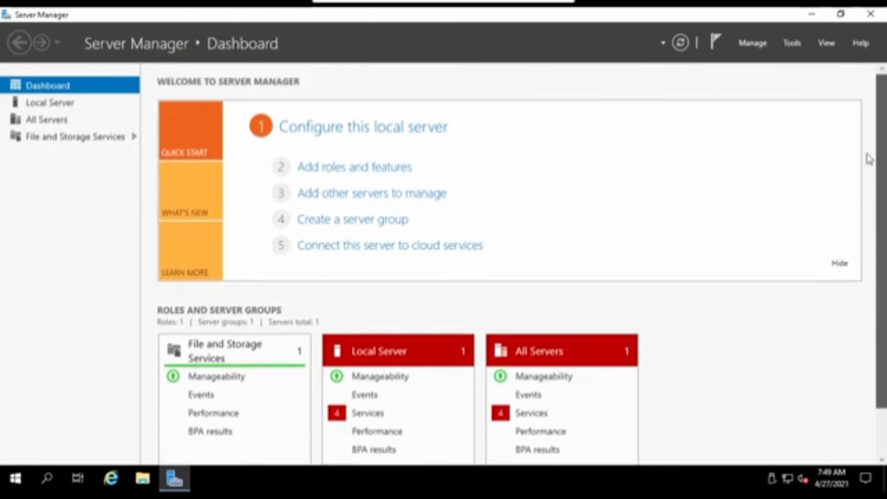
{"action": "left_click", "coordinate": [871, 19]}
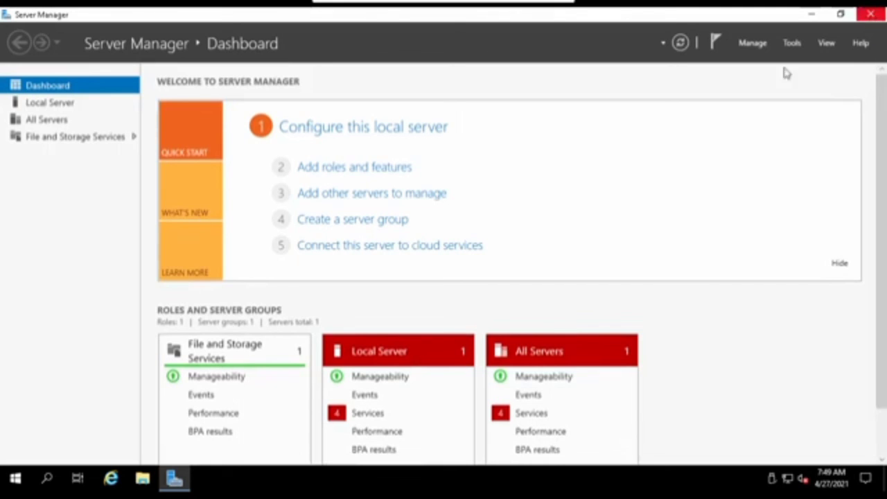
{"action": "left_click", "coordinate": [142, 479]}
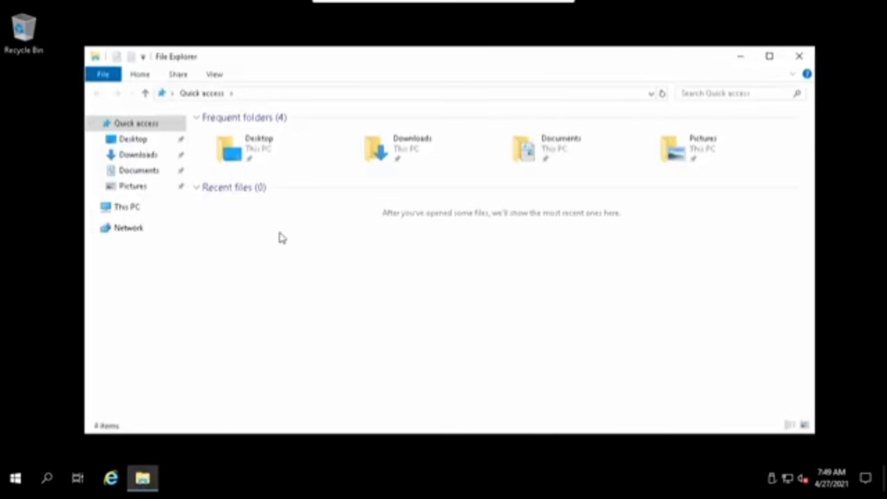
{"action": "left_click", "coordinate": [129, 209]}
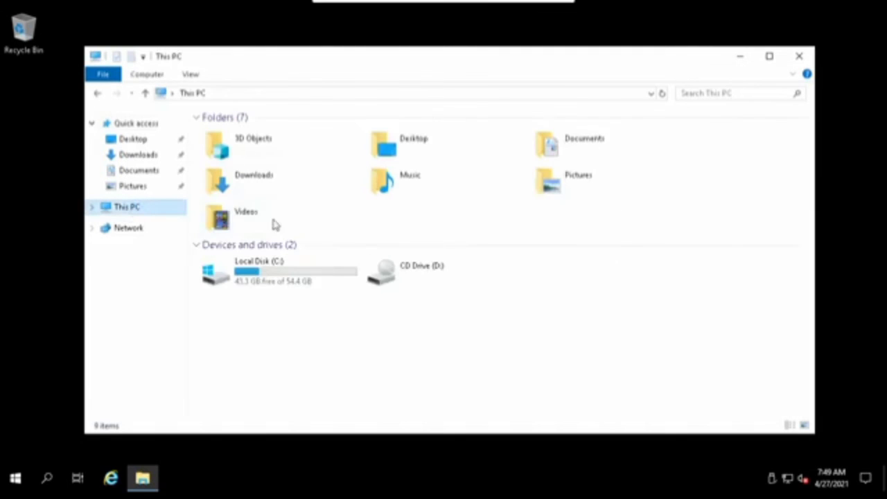
{"action": "left_click", "coordinate": [769, 56]}
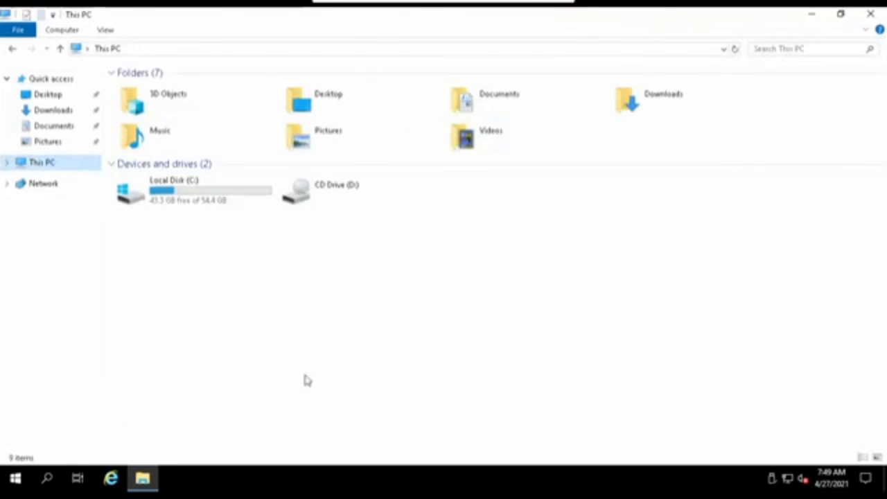
{"action": "left_click", "coordinate": [189, 201]}
{"action": "right_click", "coordinate": [189, 201]}
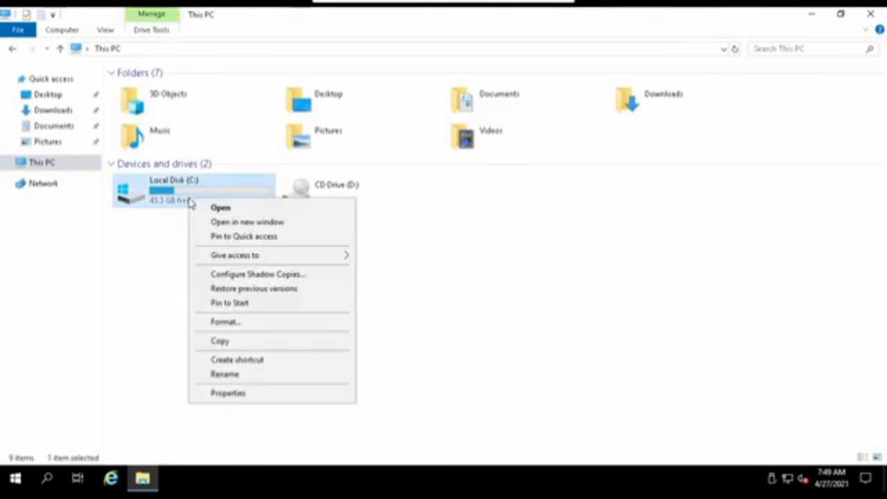
{"action": "left_click", "coordinate": [252, 400]}
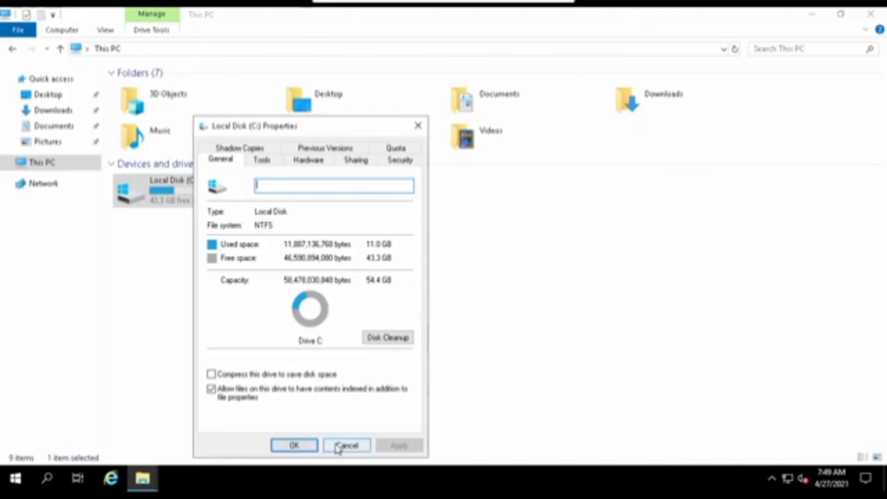
{"action": "left_click", "coordinate": [282, 444]}
{"action": "right_click", "coordinate": [149, 480]}
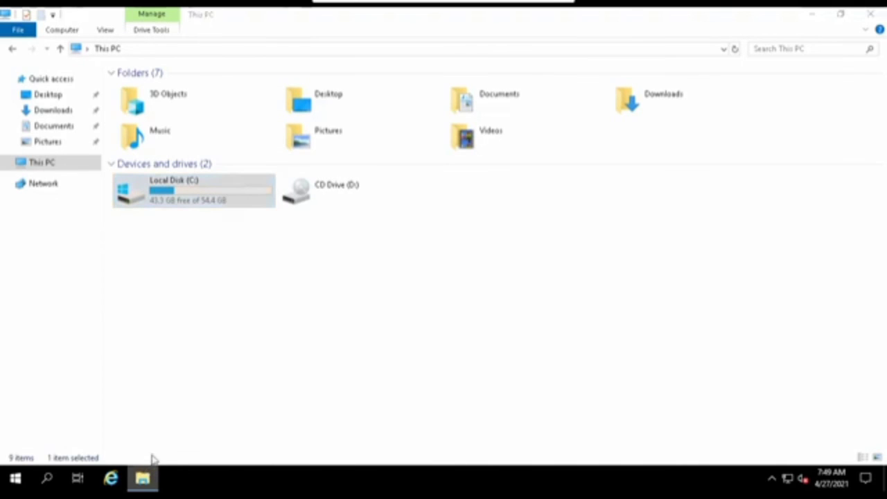
{"action": "left_click", "coordinate": [154, 449]}
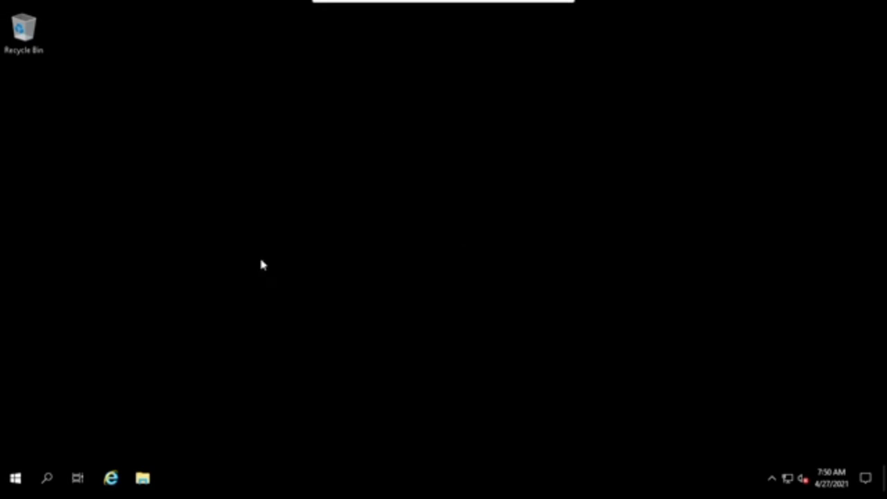
- Exit Remmina full screen, scroll the Vultr server overview, and bring up the noVNC console
{"action": "left_click", "coordinate": [339, 10]}
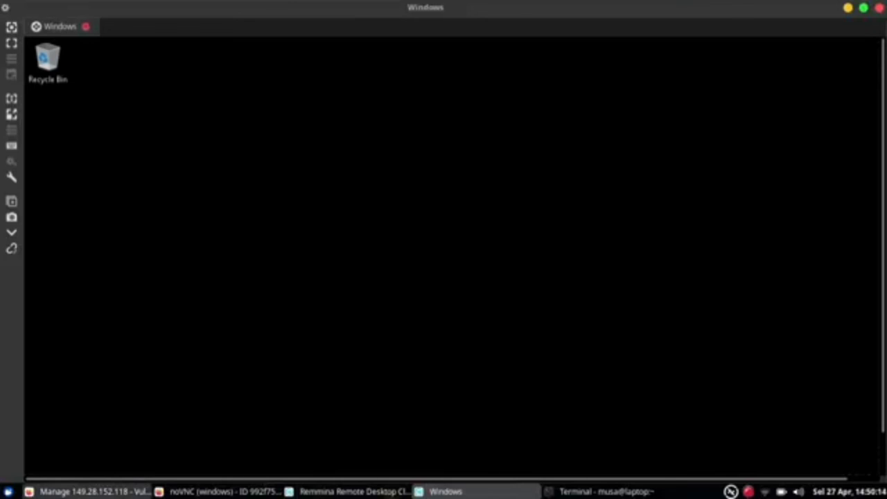
{"action": "left_click", "coordinate": [125, 492]}
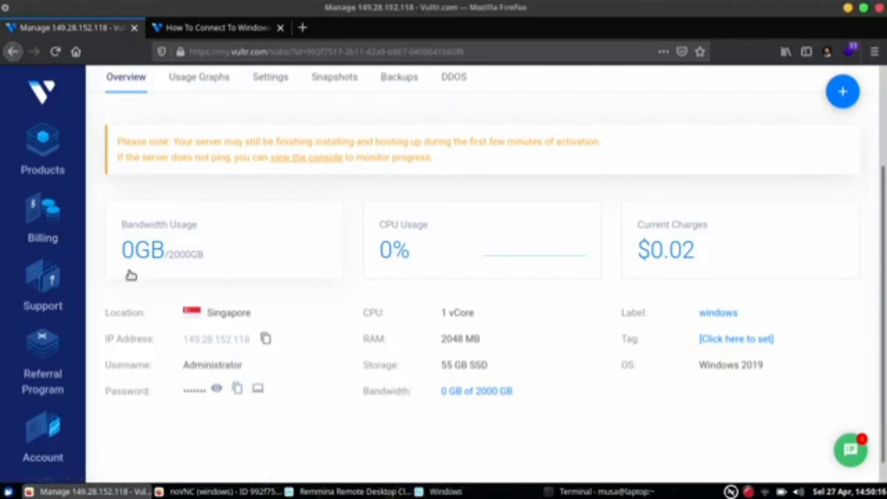
{"action": "scroll", "coordinate": [277, 367], "scroll_direction": "up", "scroll_amount": 2}
{"action": "scroll", "coordinate": [312, 333], "scroll_direction": "up", "scroll_amount": 2}
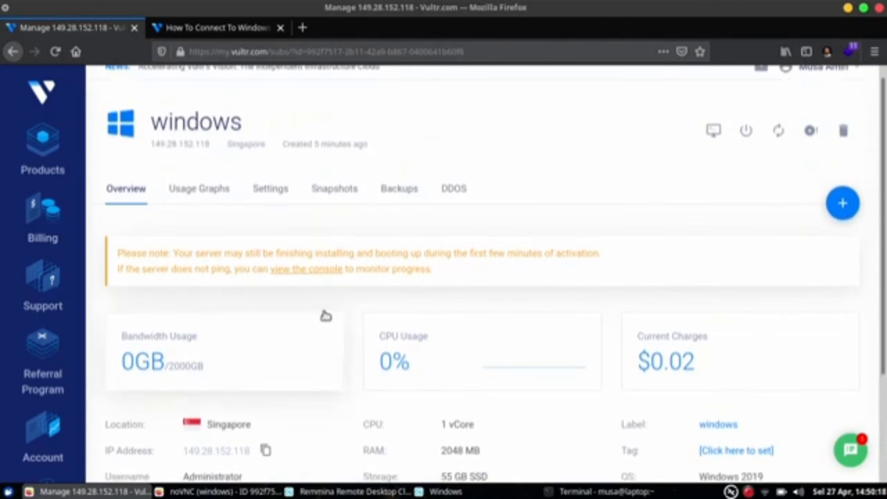
{"action": "scroll", "coordinate": [332, 298], "scroll_direction": "down", "scroll_amount": 4}
{"action": "scroll", "coordinate": [332, 299], "scroll_direction": "up", "scroll_amount": 1}
{"action": "scroll", "coordinate": [327, 309], "scroll_direction": "up", "scroll_amount": 2}
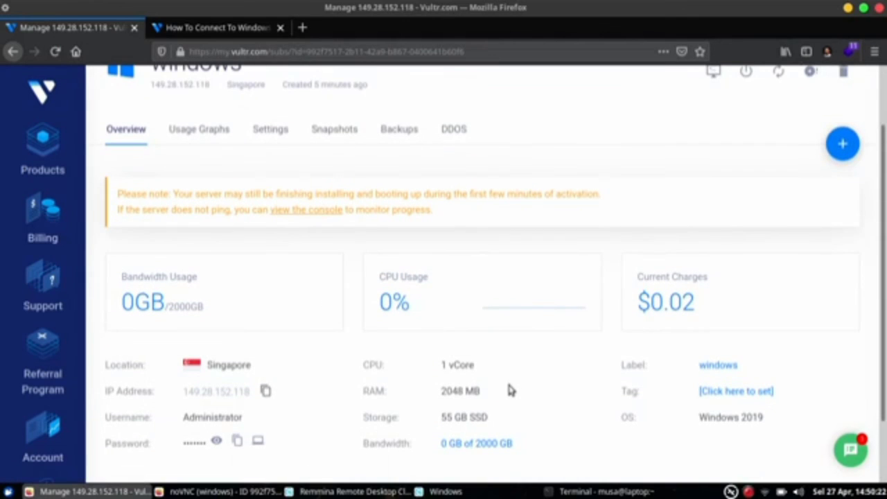
{"action": "scroll", "coordinate": [510, 388], "scroll_direction": "down", "scroll_amount": 1}
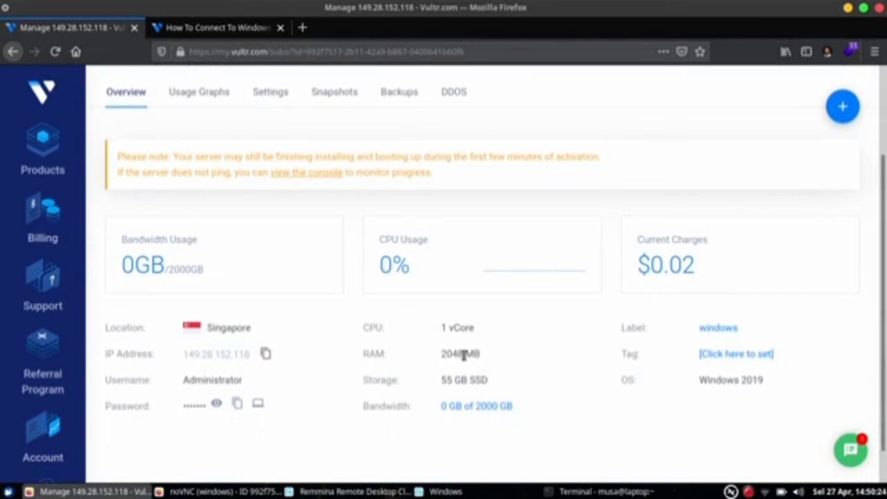
{"action": "scroll", "coordinate": [463, 354], "scroll_direction": "up", "scroll_amount": 2}
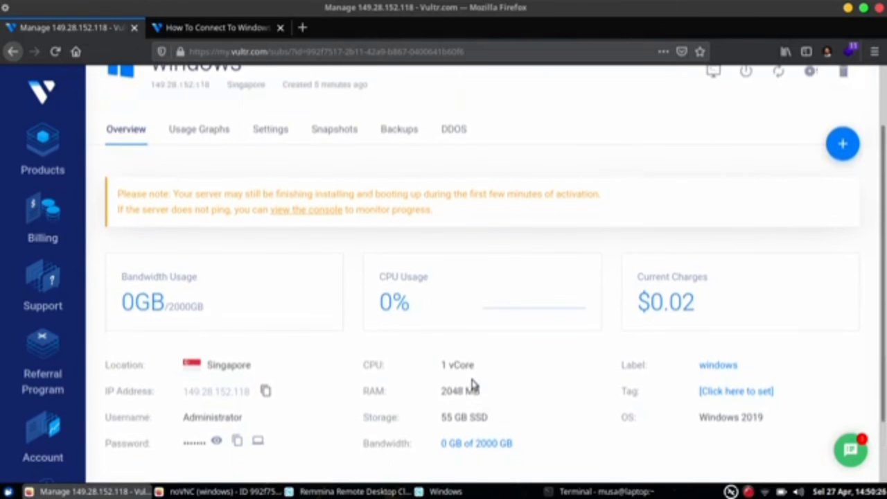
{"action": "scroll", "coordinate": [479, 381], "scroll_direction": "down", "scroll_amount": 1}
{"action": "scroll", "coordinate": [503, 376], "scroll_direction": "down", "scroll_amount": 1}
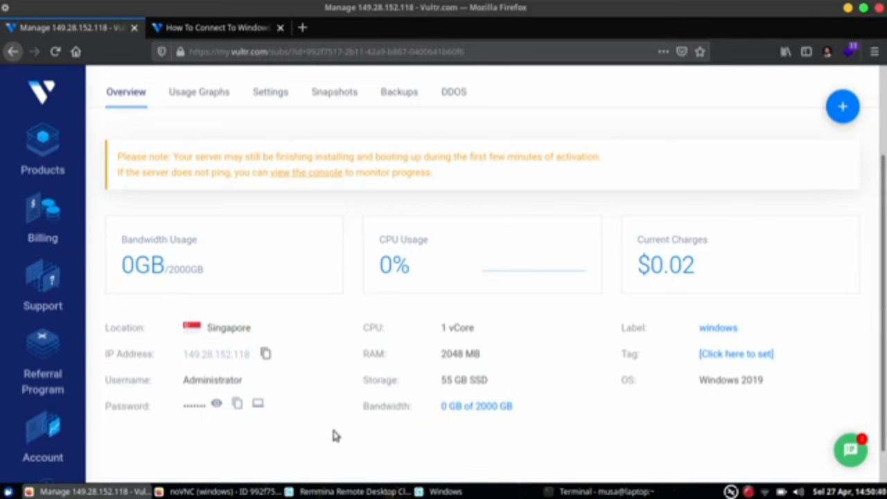
{"action": "left_click", "coordinate": [267, 489]}
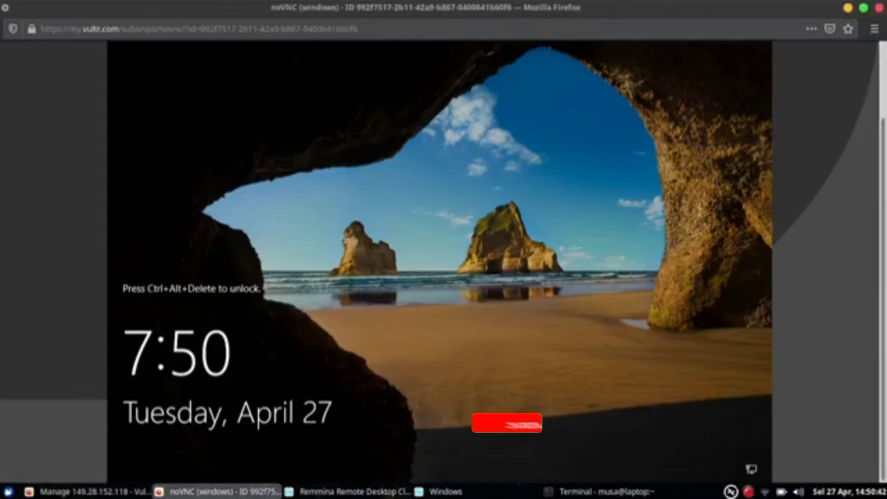